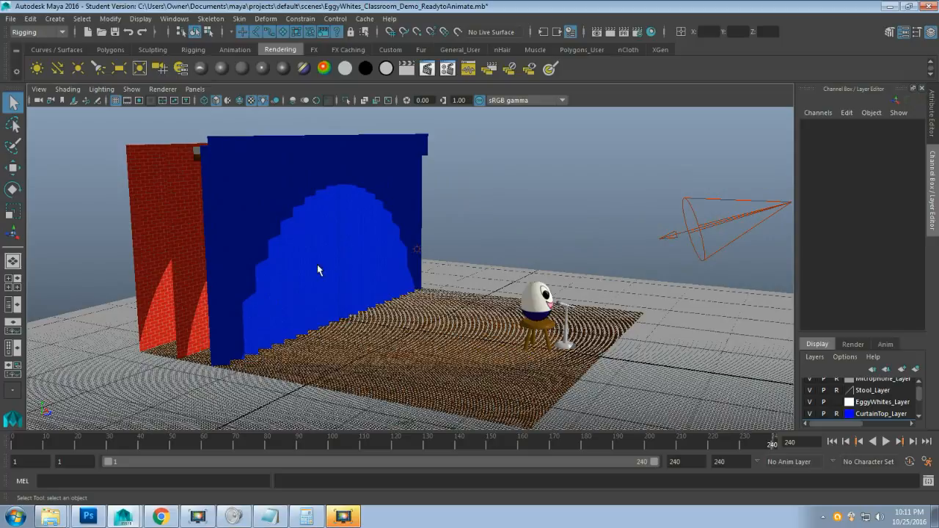
# Hide the blue curtain top and the blue curtain, orbiting to view them edge-on and back.
pyautogui.keyDown('alt'); pyautogui.moveTo(348, 240); pyautogui.dragTo(362, 227); pyautogui.keyUp('alt')
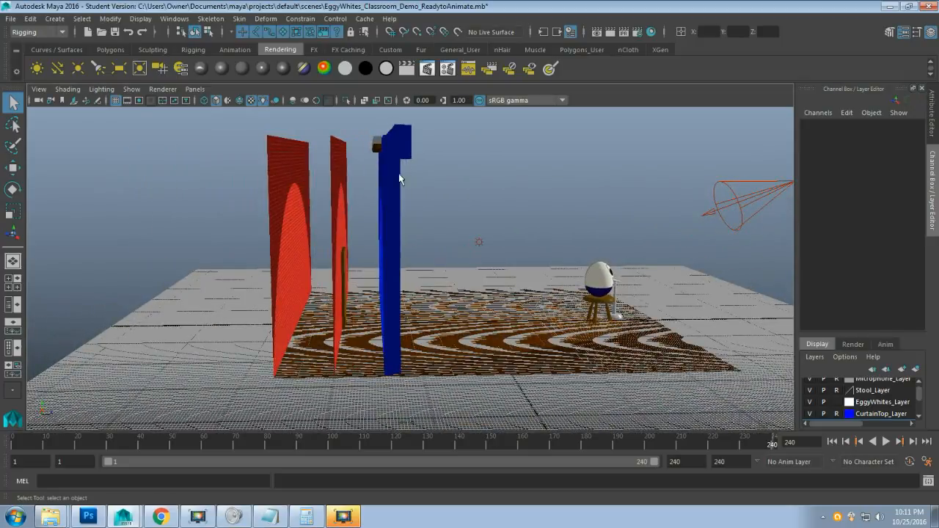
pyautogui.click(919, 416)
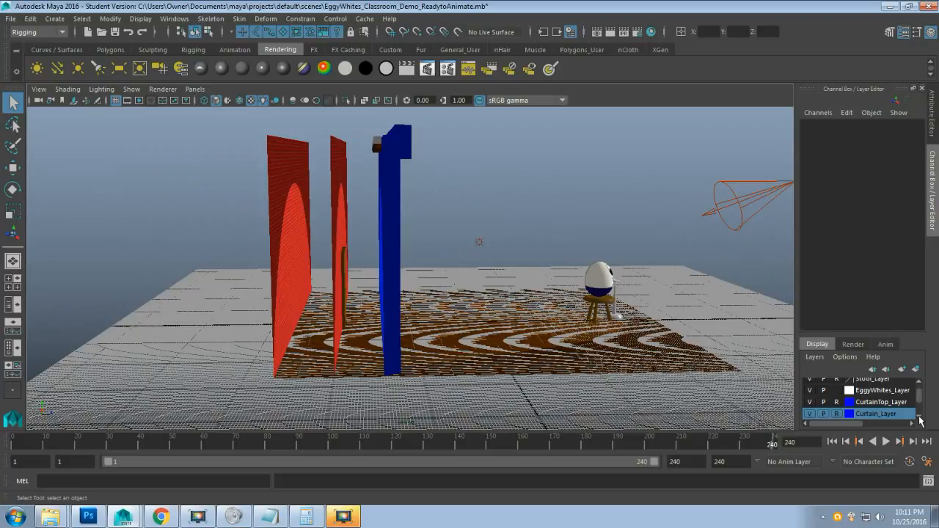
pyautogui.click(810, 402)
pyautogui.click(810, 402)
pyautogui.click(810, 402)
pyautogui.click(810, 402)
pyautogui.click(809, 402)
pyautogui.click(810, 414)
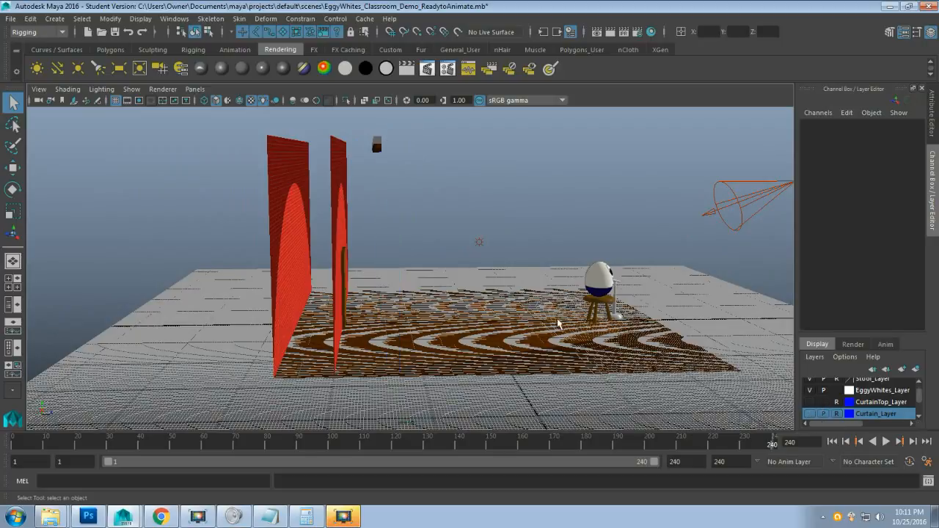
pyautogui.keyDown('alt'); pyautogui.moveTo(660, 315); pyautogui.dragTo(490, 307); pyautogui.keyUp('alt')
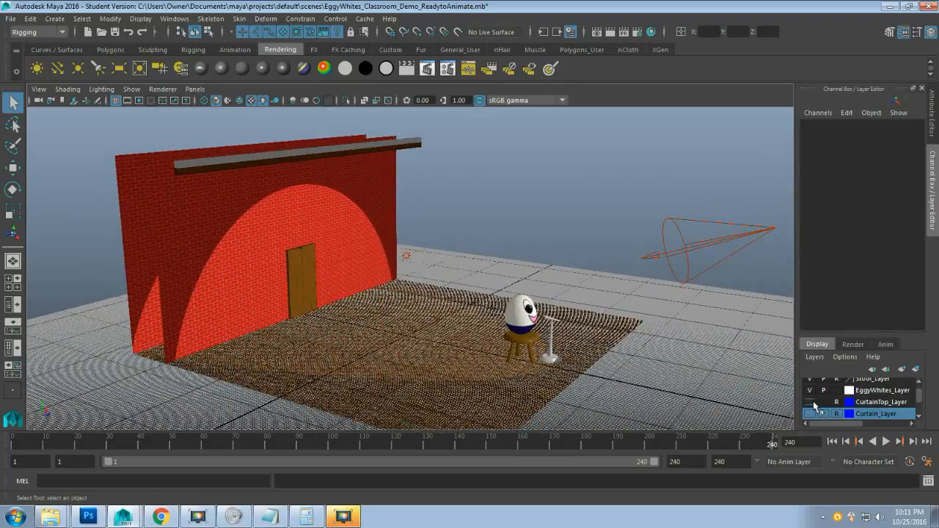
# Show the blue curtain top and the blue curtain again over the wall.
pyautogui.click(810, 402)
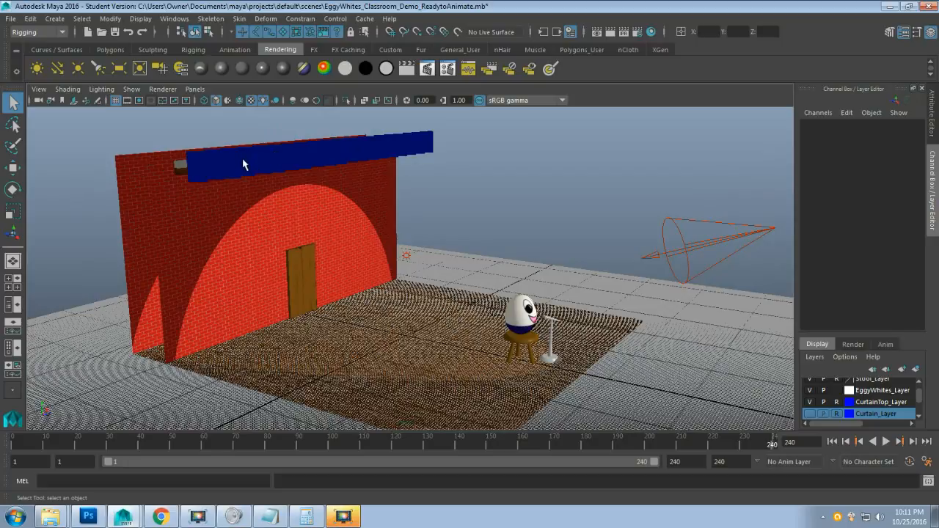
pyautogui.click(810, 414)
pyautogui.click(810, 414)
pyautogui.click(809, 414)
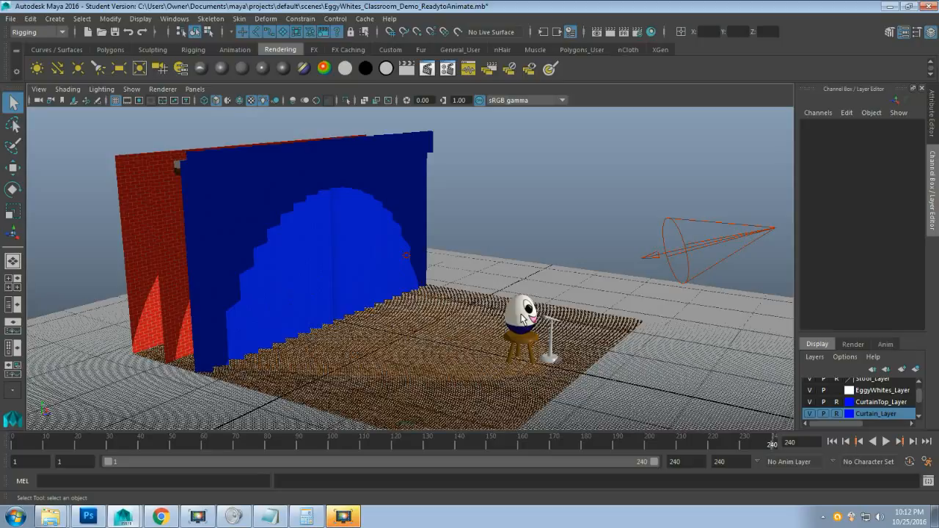
# In the Photoshop storyboard, hide Layer 0 to reveal the curtain-opening frame, then return to Maya.
pyautogui.click(88, 518)
pyautogui.click(812, 217)
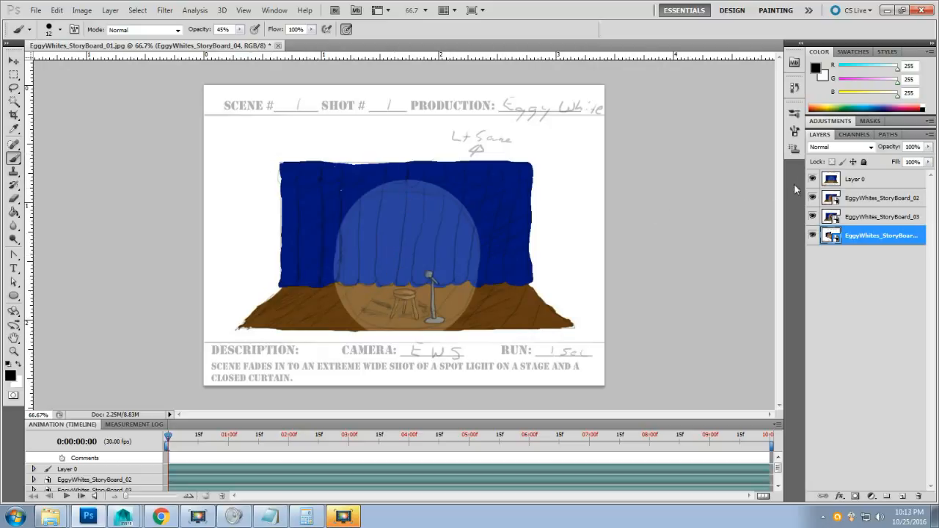
pyautogui.click(814, 179)
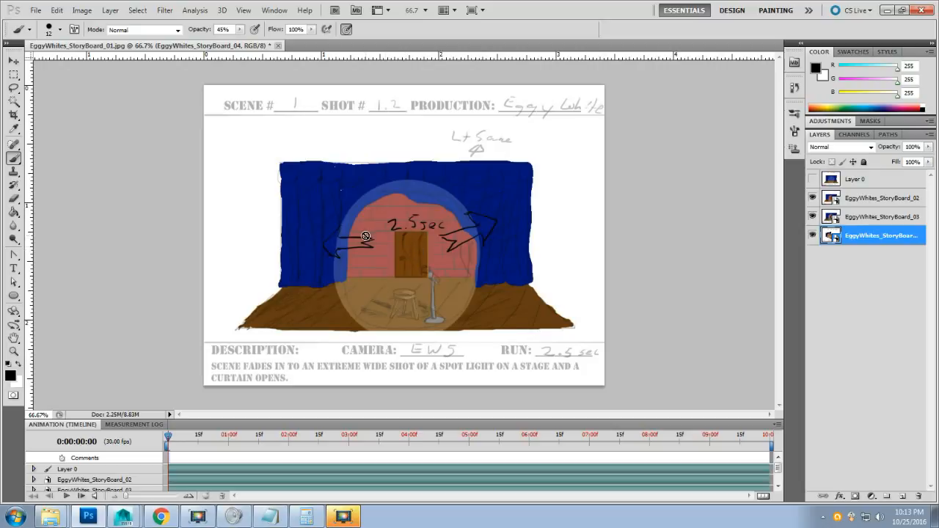
pyautogui.moveTo(129, 518)
pyautogui.click(130, 488)
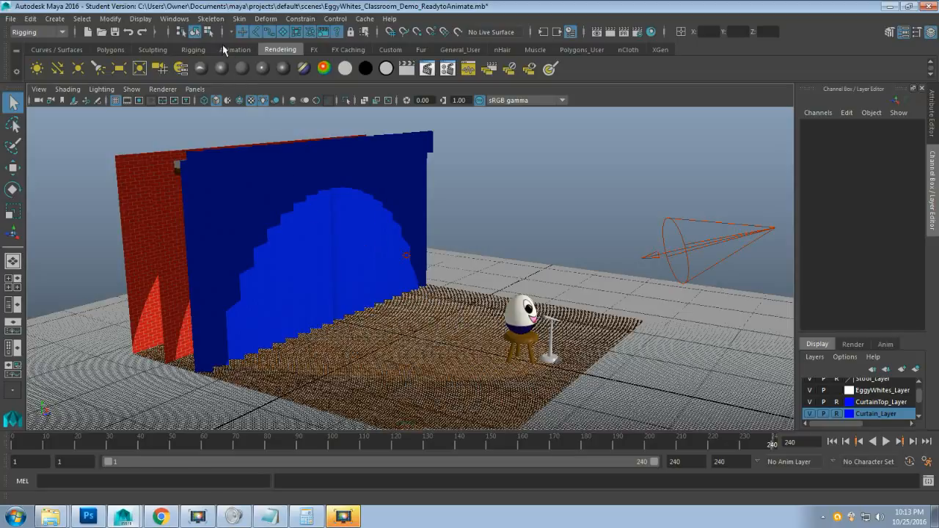
pyautogui.click(161, 20)
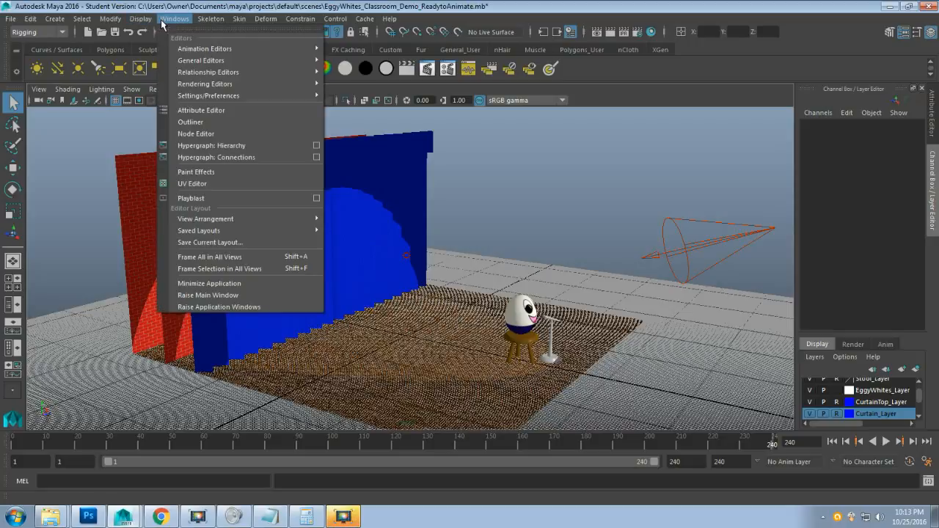
pyautogui.moveTo(235, 96)
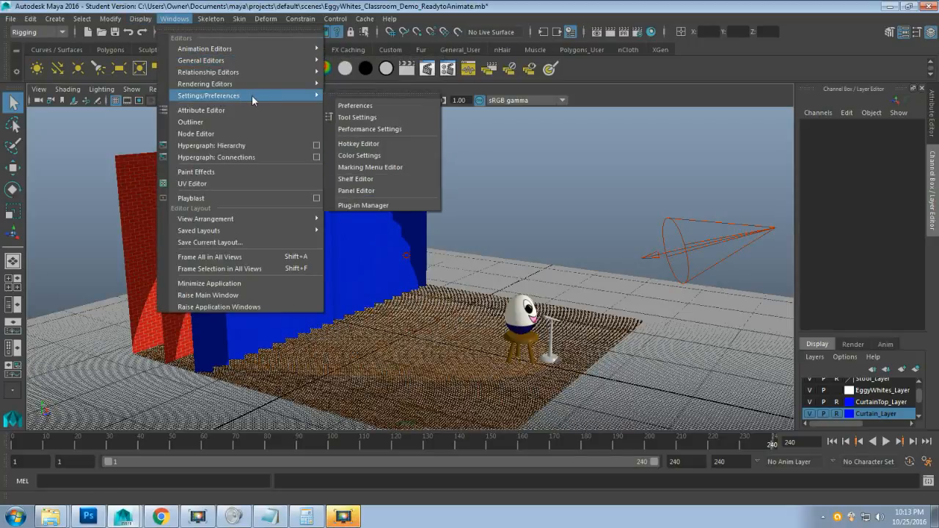
pyautogui.click(390, 105)
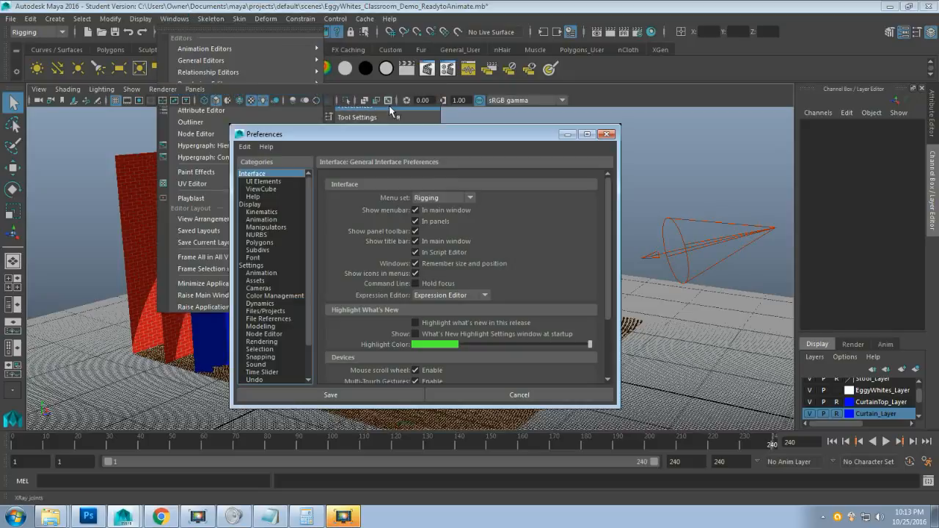
pyautogui.click(251, 265)
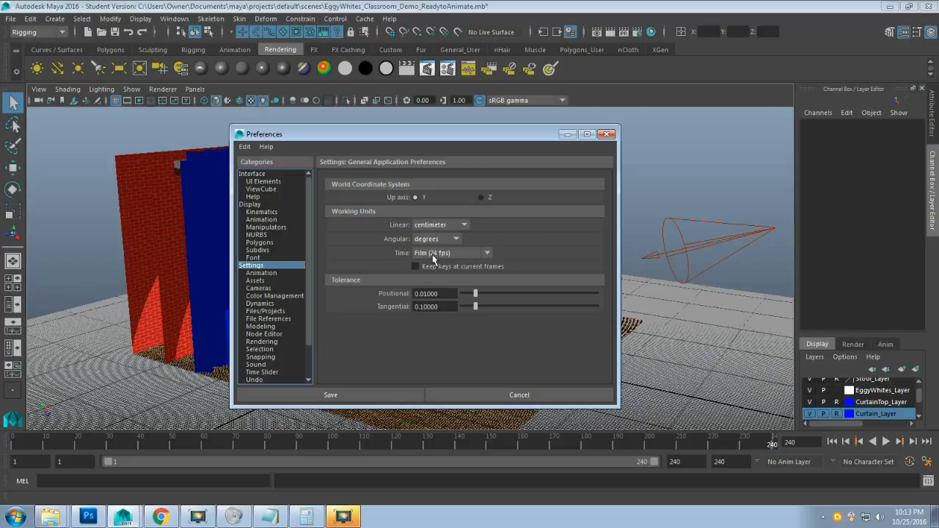
pyautogui.click(473, 397)
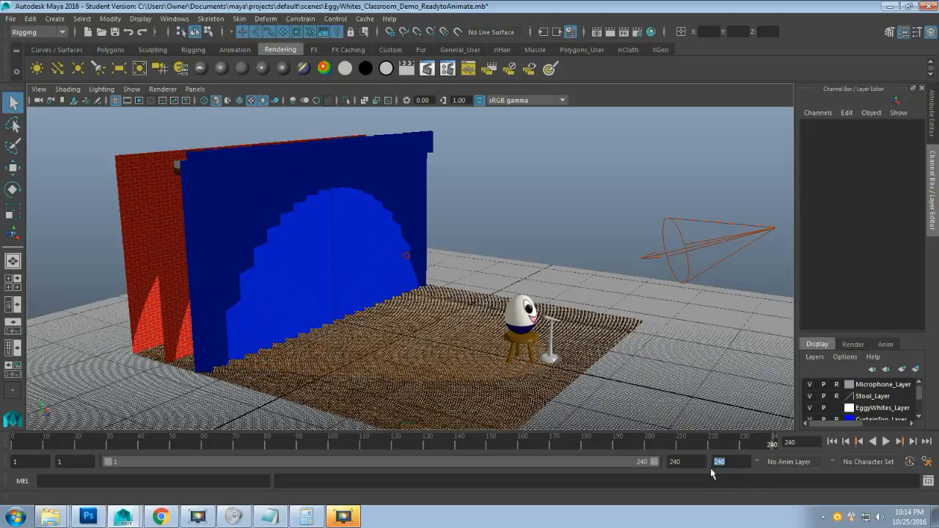
# Confirm the end time reads 240, then select the EggyWhites egg to show Translate Y 61, Z 172.
pyautogui.click(730, 464)
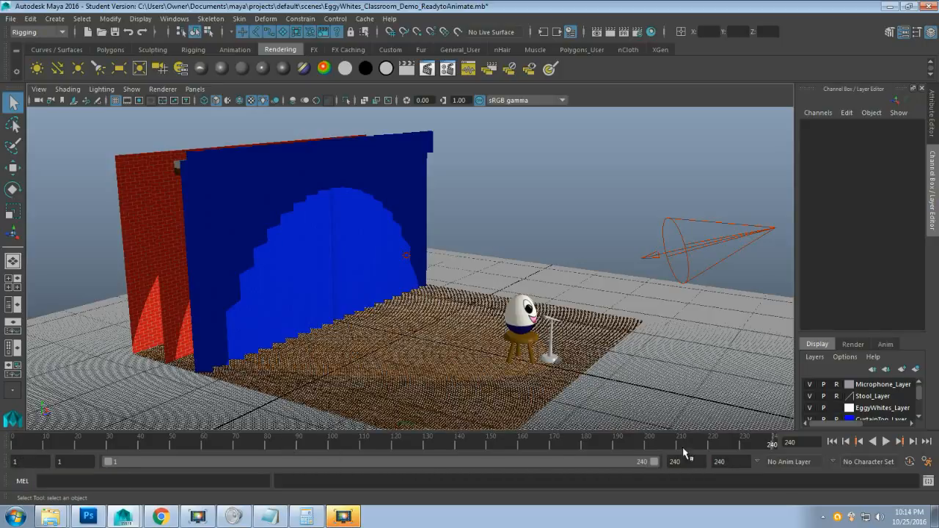
pyautogui.doubleClick(729, 460)
pyautogui.click(521, 324)
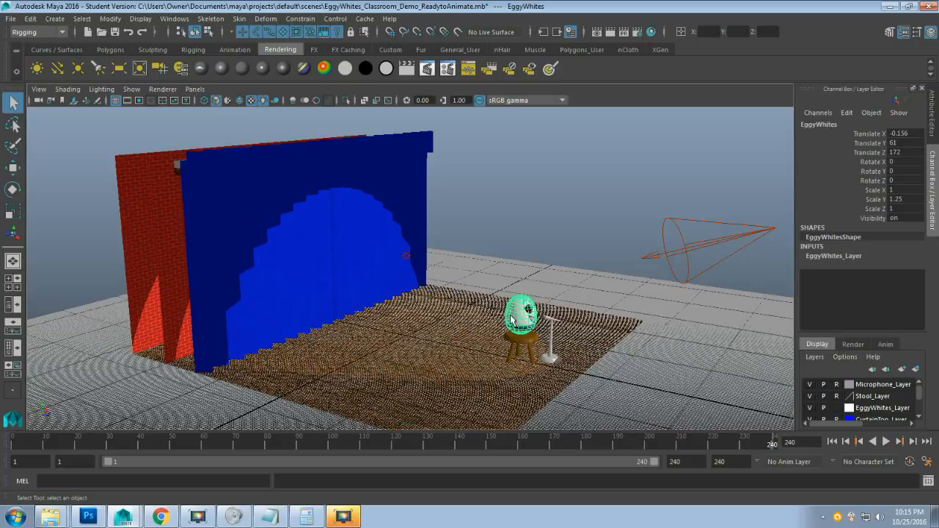
pyautogui.click(266, 520)
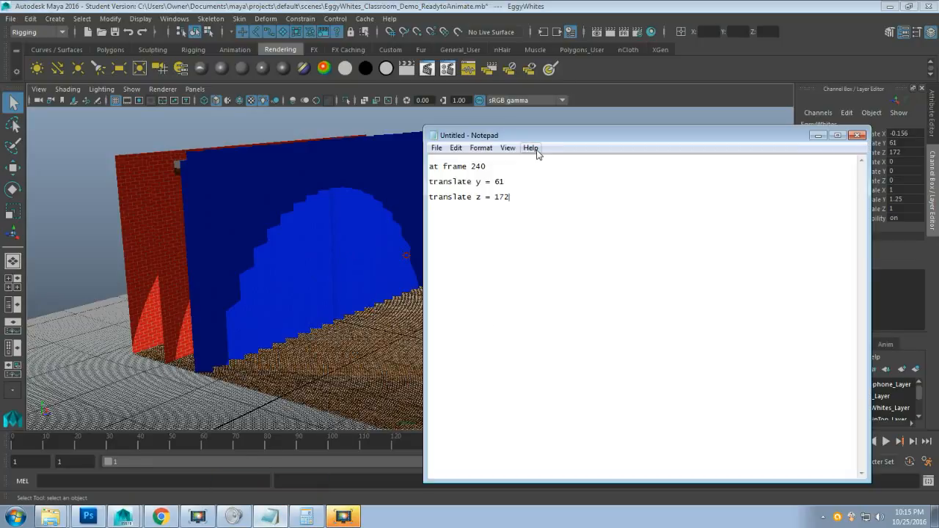
pyautogui.moveTo(578, 147); pyautogui.dragTo(206, 172)
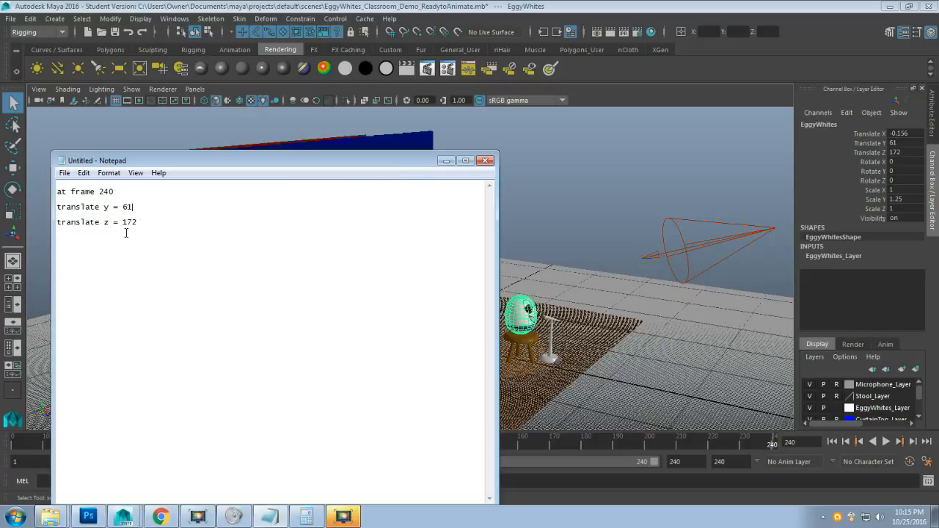
pyautogui.click(446, 161)
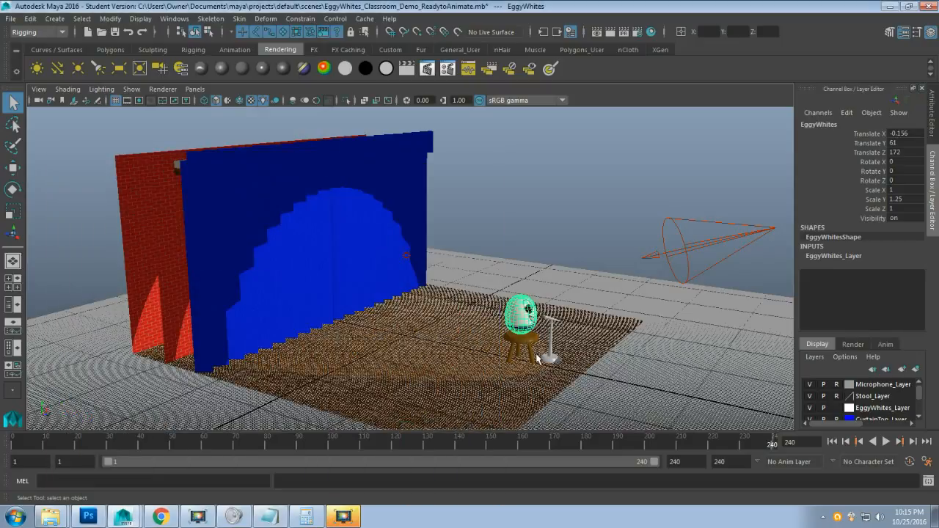
# Frame the stage front and marquee-select the Stage_Controller locator to list its curtain and door channels.
pyautogui.press('w')
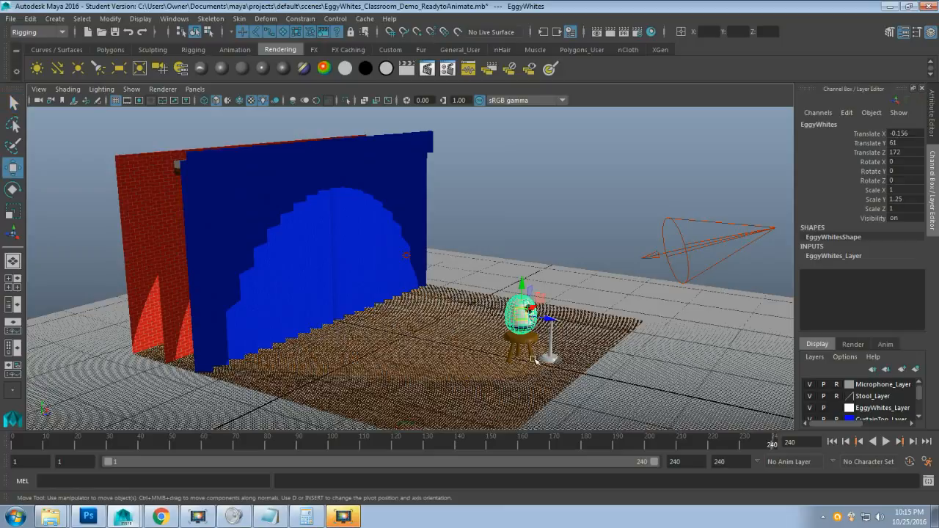
pyautogui.keyDown('alt'); pyautogui.moveTo(546, 345); pyautogui.dragTo(465, 338); pyautogui.keyUp('alt')
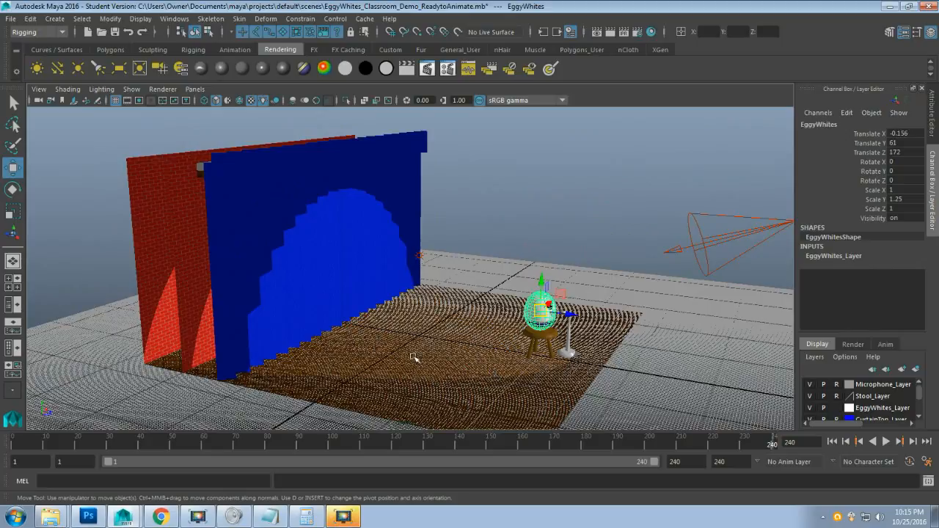
pyautogui.click(268, 518)
pyautogui.click(268, 518)
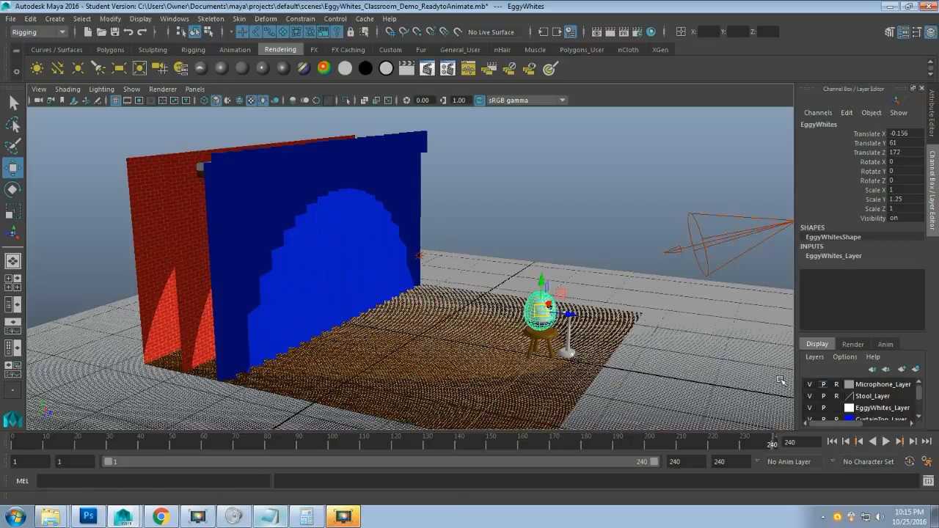
pyautogui.keyDown('alt'); pyautogui.moveTo(501, 262); pyautogui.dragTo(446, 253); pyautogui.keyUp('alt')
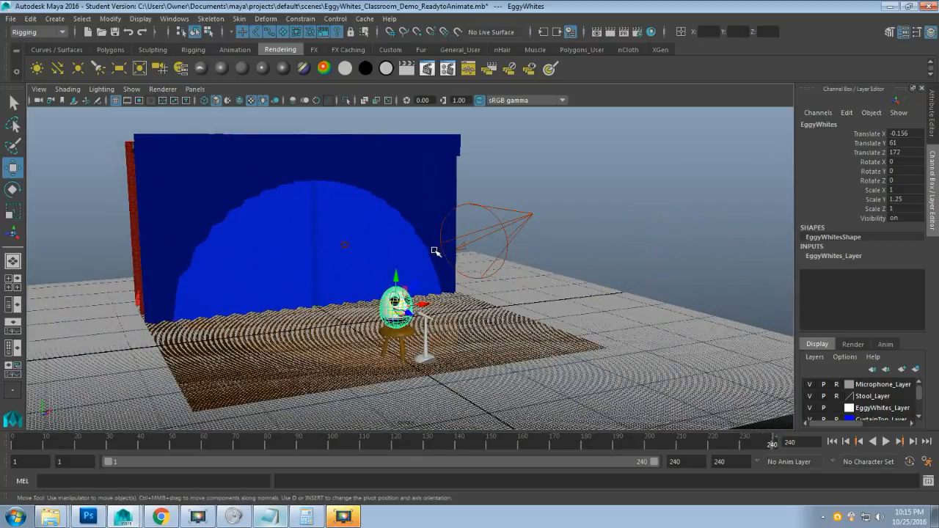
pyautogui.keyDown('alt'); pyautogui.moveTo(434, 251); pyautogui.dragTo(506, 311, button='middle'); pyautogui.keyUp('alt')
pyautogui.scroll(-3, 490, 287)
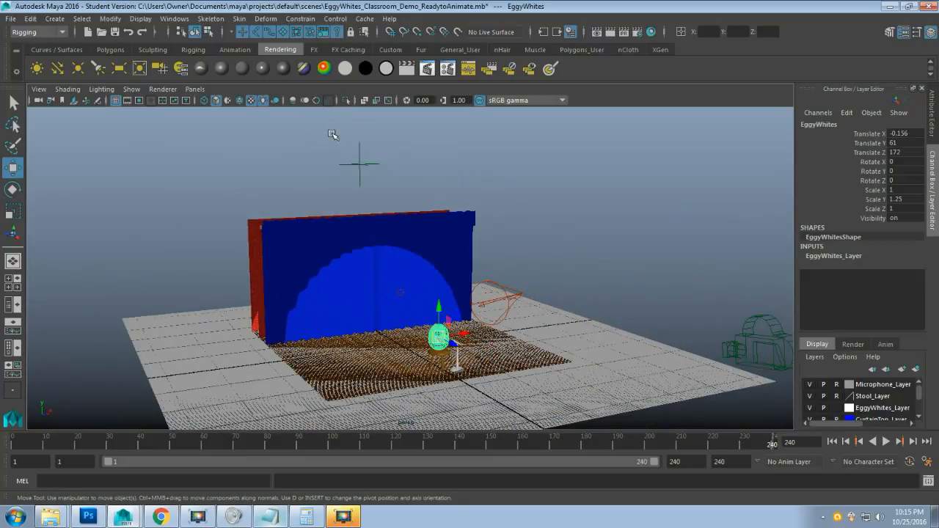
pyautogui.moveTo(334, 129); pyautogui.dragTo(396, 198)
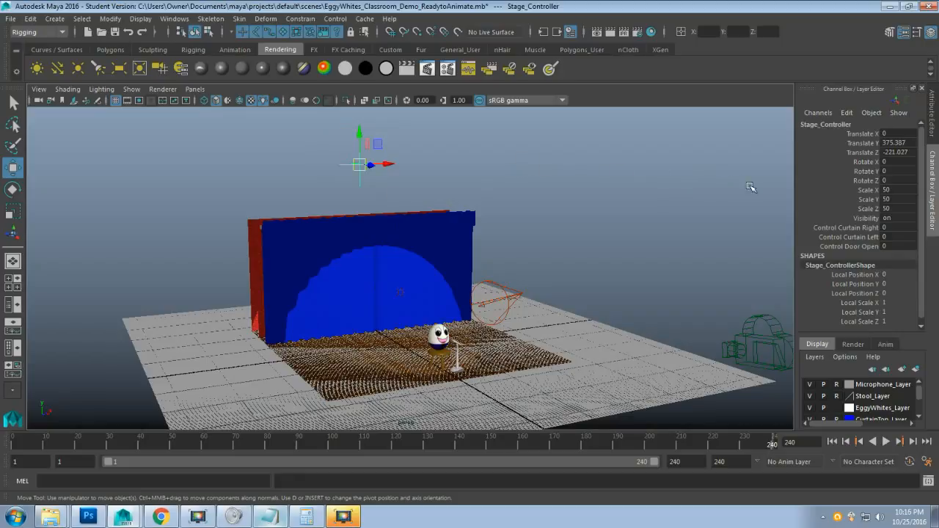
# Pick the Control Curtain Right and Left channels and drag the playback range end to frame 24.
pyautogui.click(832, 229)
pyautogui.click(843, 237)
pyautogui.click(846, 228)
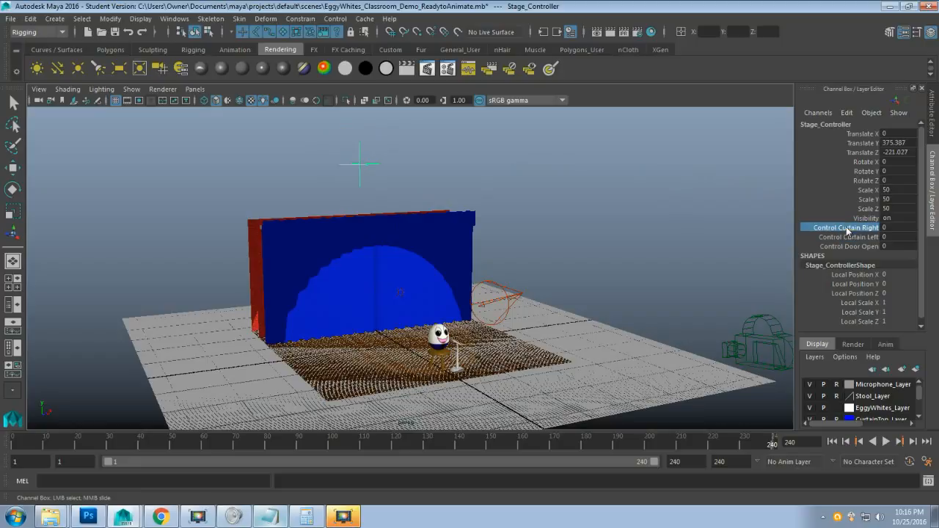
pyautogui.click(846, 236)
pyautogui.click(846, 228)
pyautogui.click(846, 236)
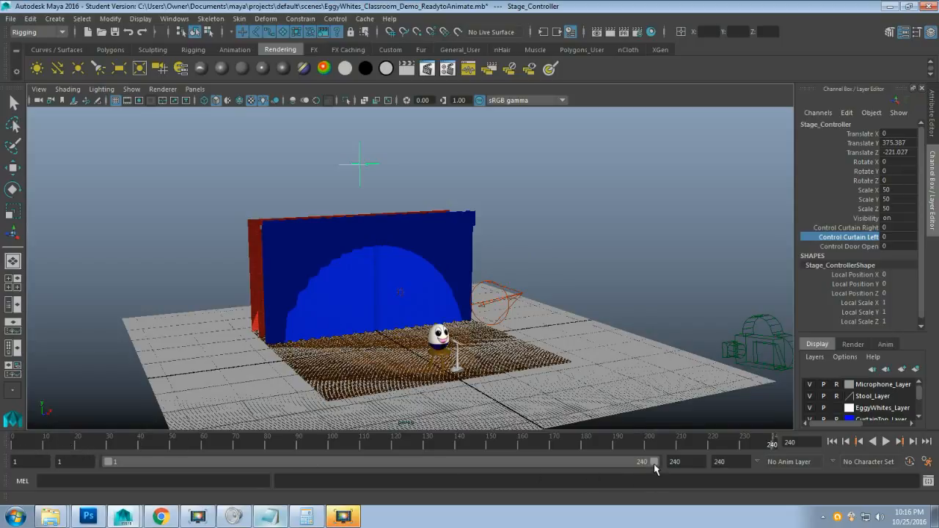
pyautogui.moveTo(654, 463); pyautogui.dragTo(151, 471)
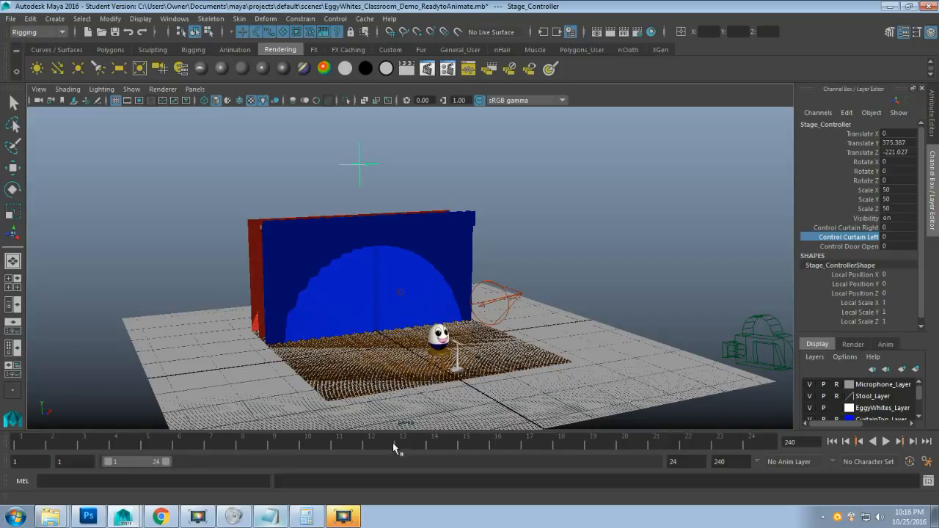
# Key Control Curtain Right and Left with Key Selected at frame 24, checking frames 1 and 24.
pyautogui.click(750, 444)
pyautogui.click(33, 445)
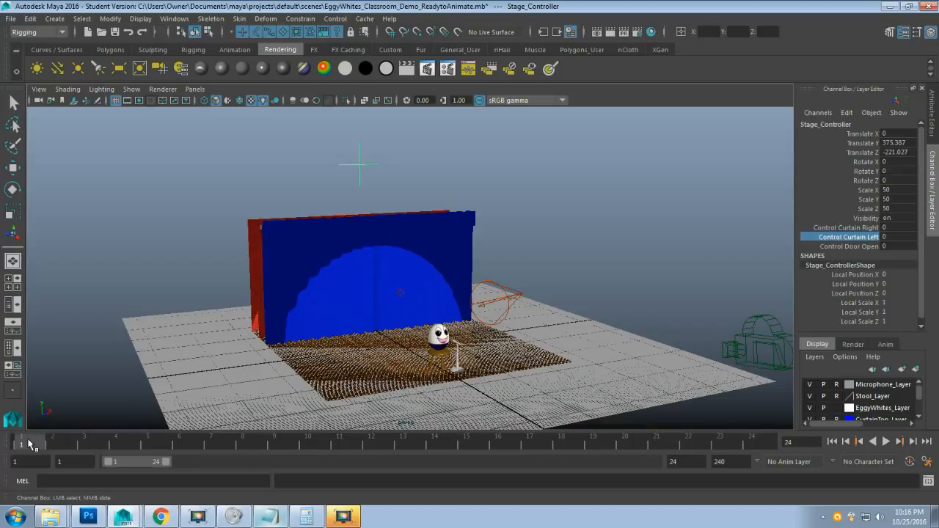
pyautogui.click(754, 444)
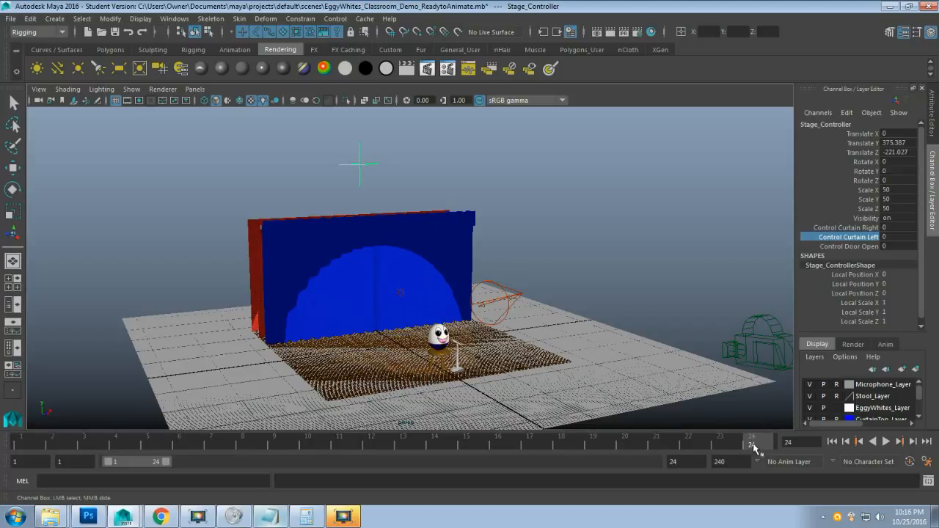
pyautogui.click(855, 228)
pyautogui.keyDown('shift'); pyautogui.click(853, 236); pyautogui.keyUp('shift')
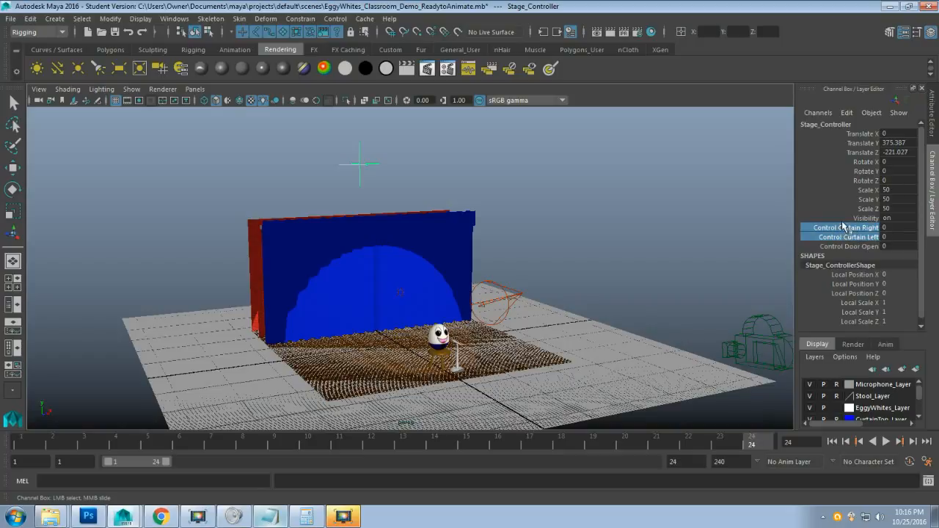
pyautogui.rightClick(849, 231)
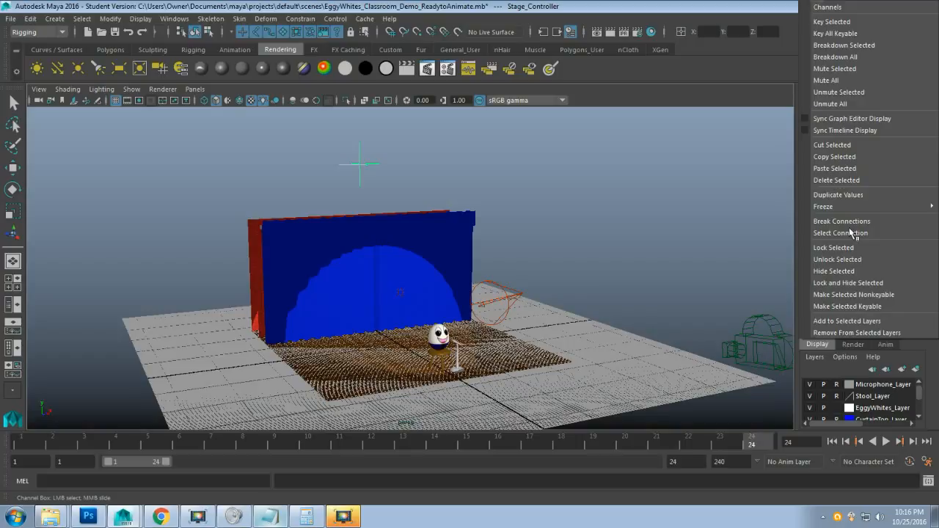
pyautogui.click(832, 22)
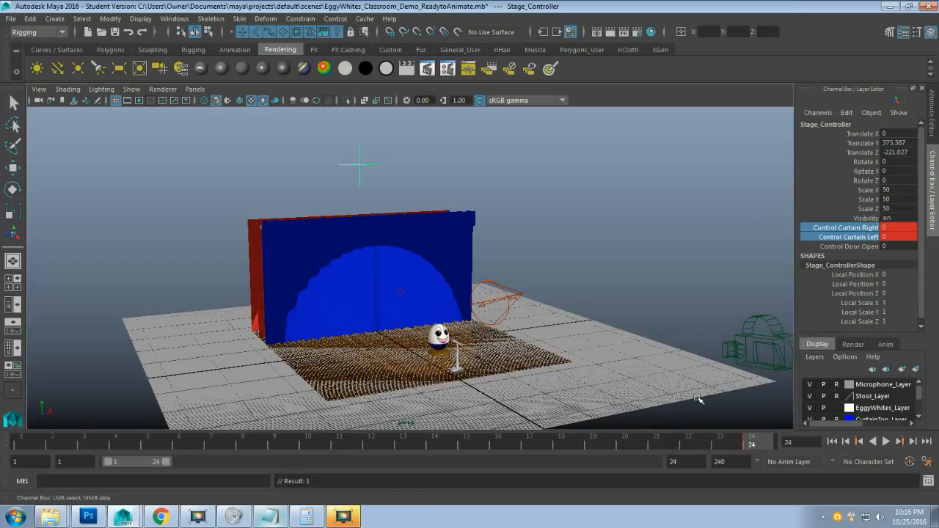
pyautogui.click(29, 451)
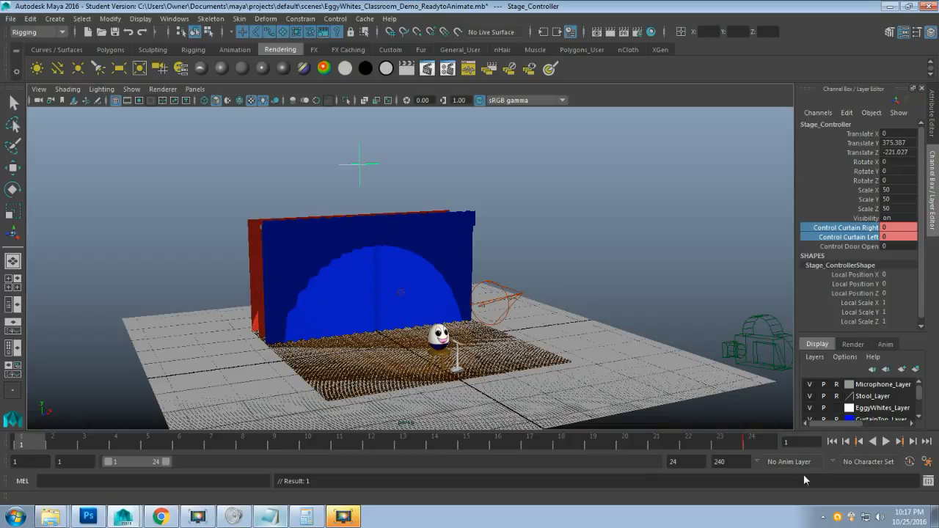
pyautogui.click(761, 443)
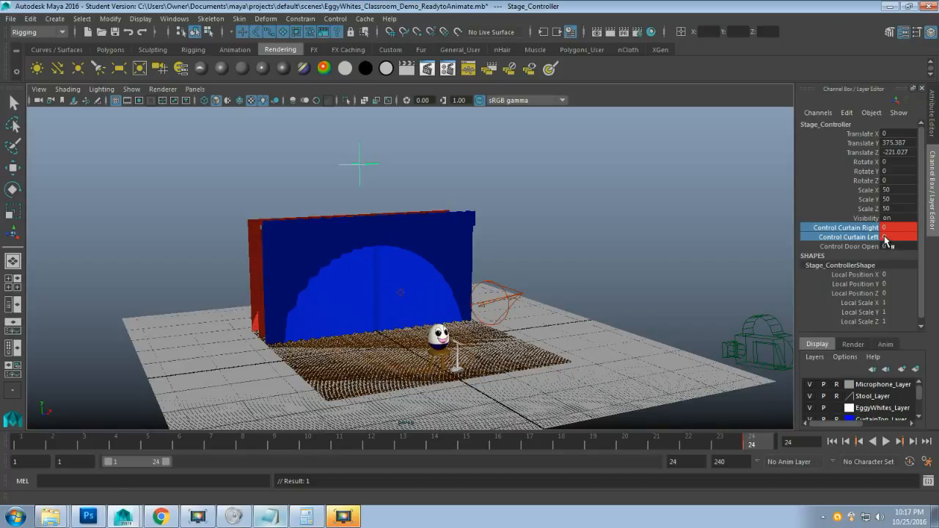
pyautogui.moveTo(889, 234)
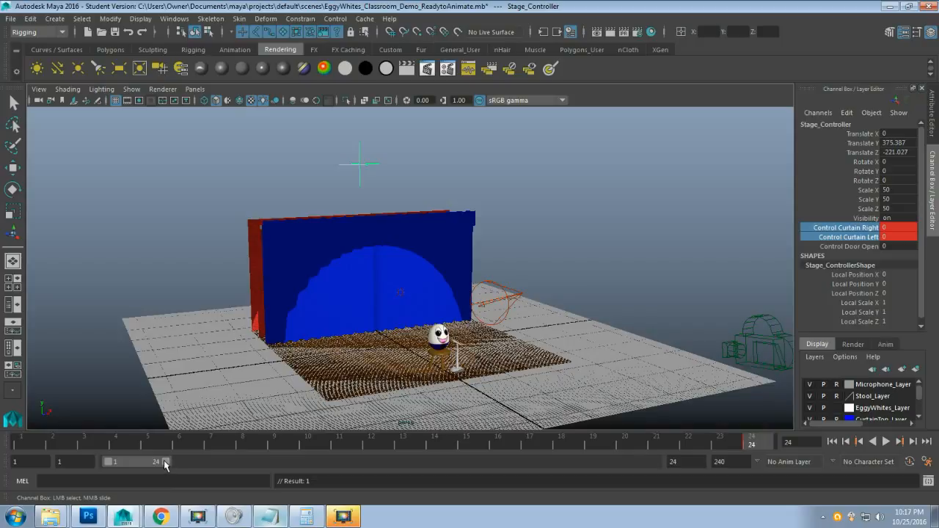
# Add 48 to 24 in Calculator to get 72, then minimize it.
pyautogui.click(306, 517)
pyautogui.click(274, 358)
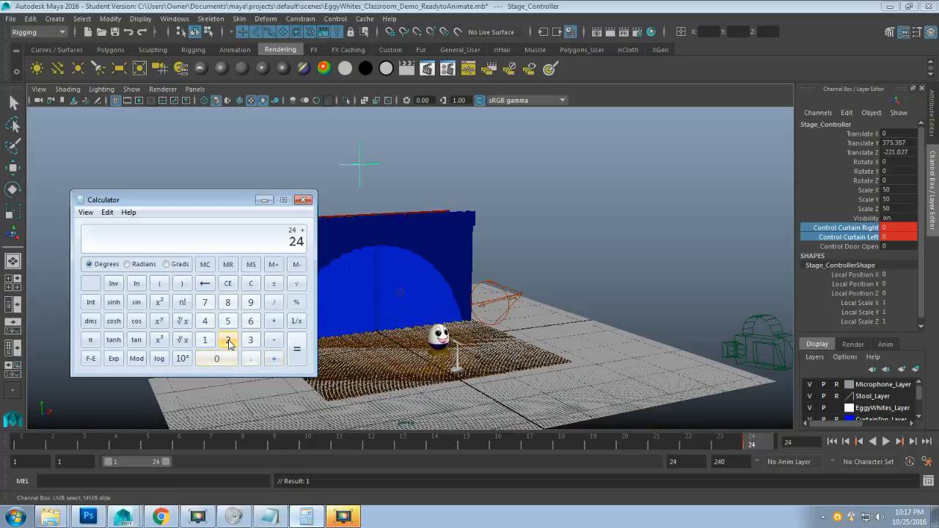
pyautogui.click(204, 320)
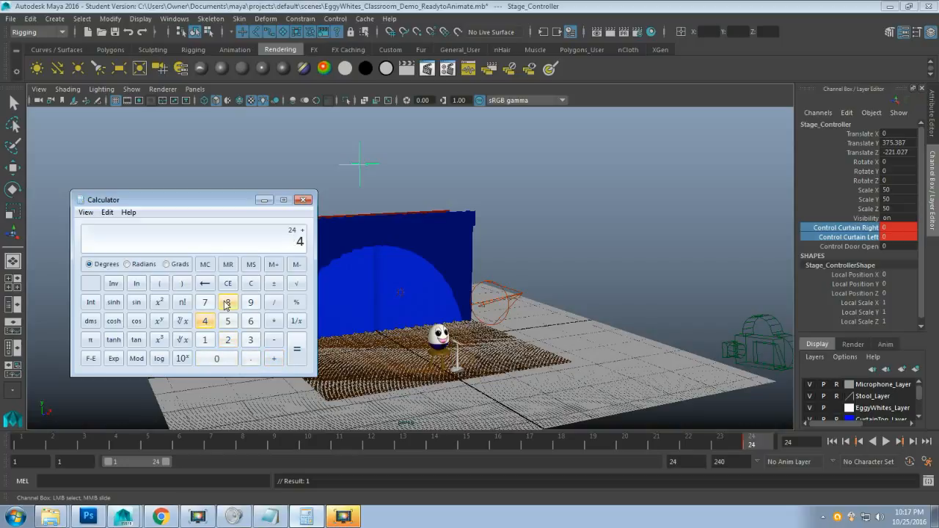
pyautogui.click(228, 302)
pyautogui.click(298, 348)
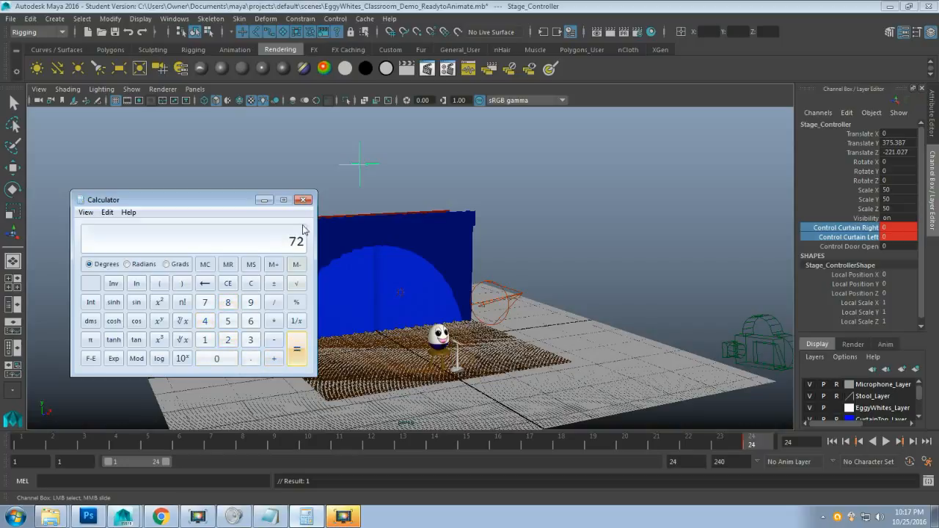
pyautogui.click(264, 200)
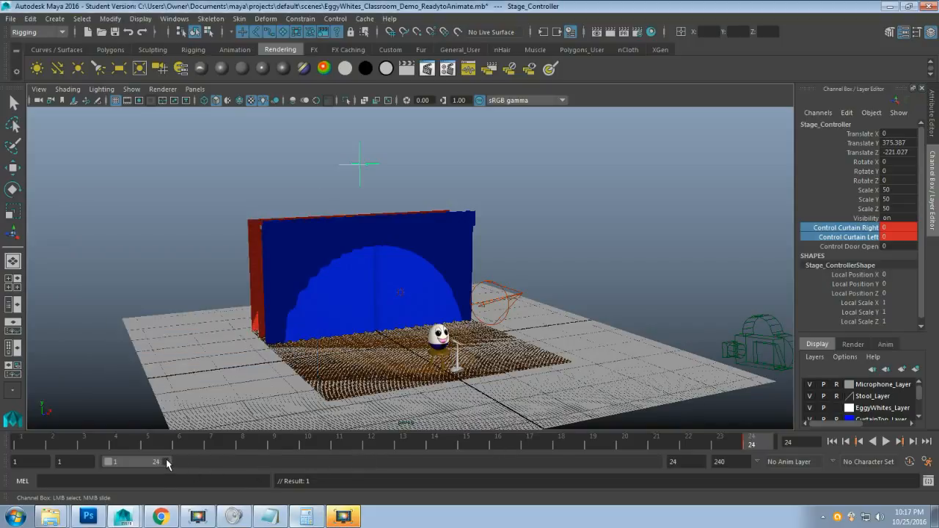
# Extend the playback range to frame 92, play it back, and set the current time to 72.
pyautogui.moveTo(167, 462); pyautogui.dragTo(326, 467)
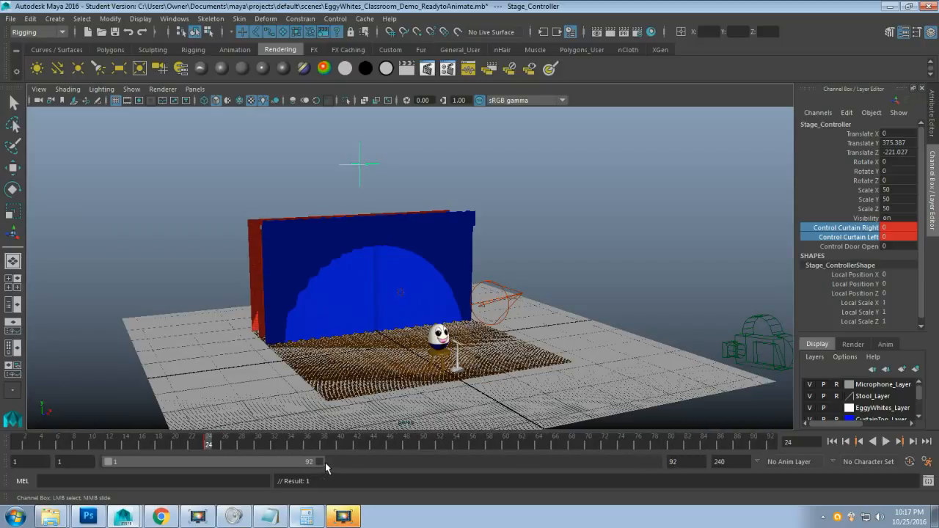
pyautogui.hotkey('alt', 'v')
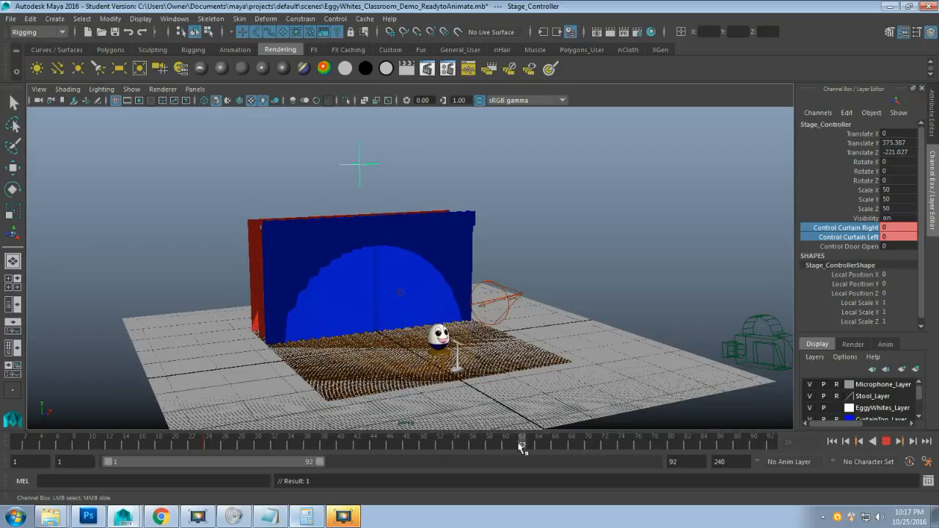
pyautogui.moveTo(594, 445)
pyautogui.mouseDown()
pyautogui.moveTo(575, 445)
pyautogui.moveTo(607, 443)
pyautogui.mouseUp()
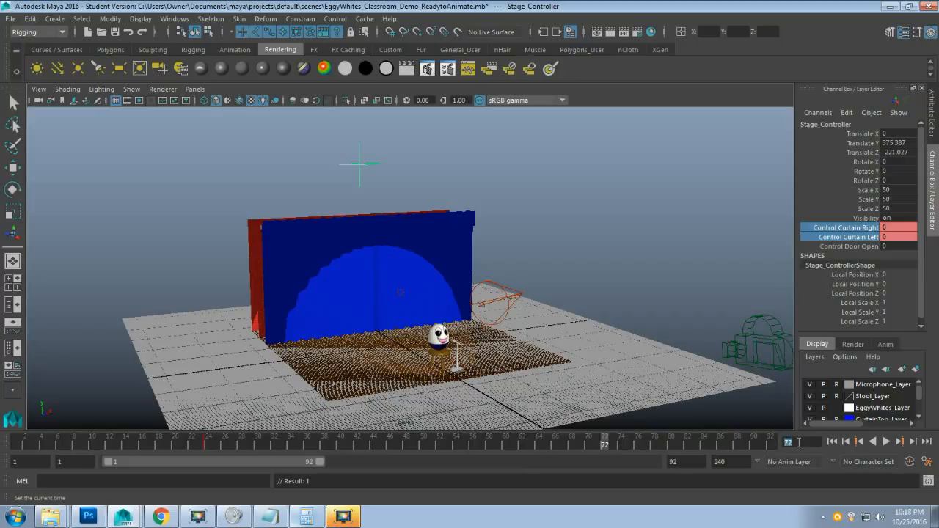
pyautogui.write('7')
pyautogui.click(234, 441)
pyautogui.doubleClick(810, 444)
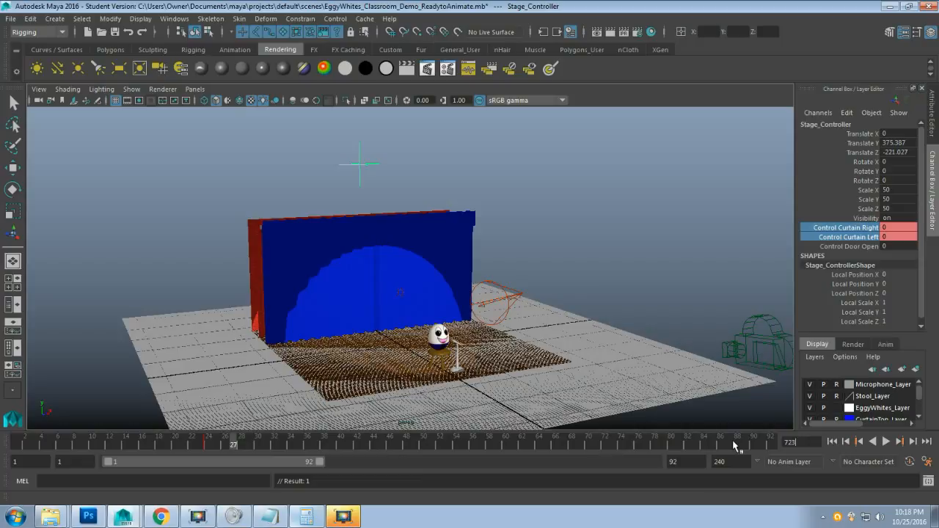
pyautogui.press('Return')
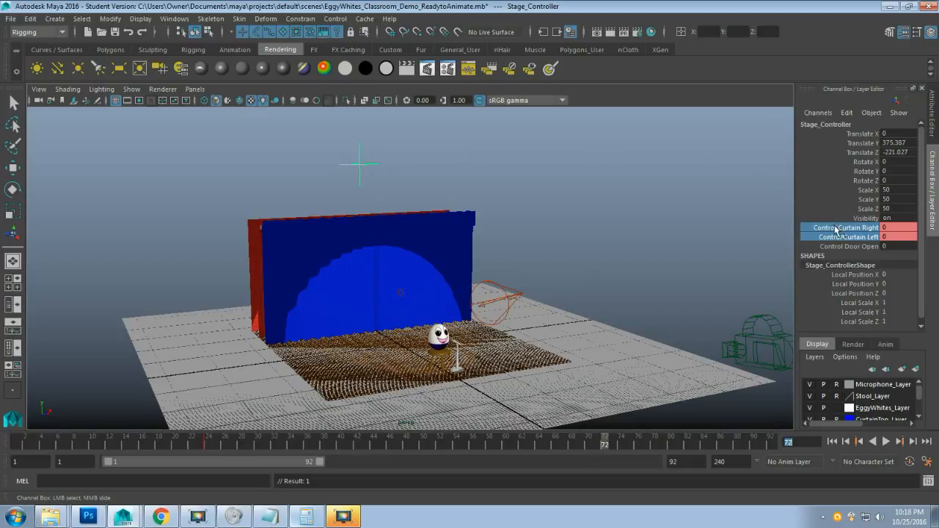
pyautogui.moveTo(902, 226); pyautogui.dragTo(900, 231)
pyautogui.doubleClick(902, 236)
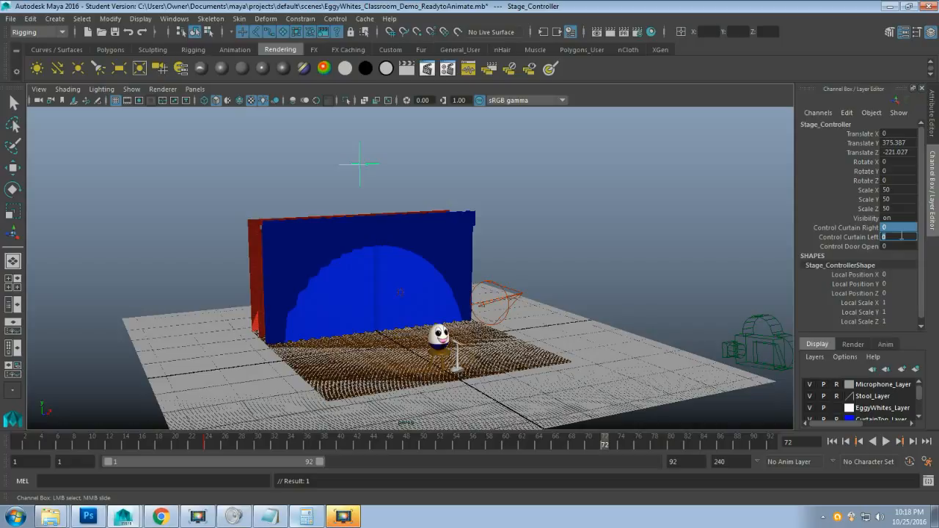
pyautogui.write('10')
pyautogui.press('Return')
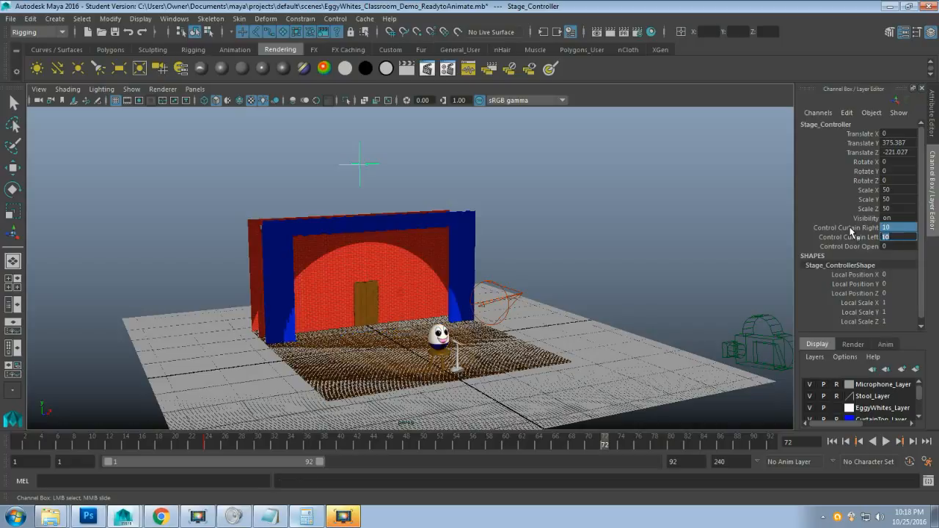
pyautogui.moveTo(850, 228); pyautogui.dragTo(850, 237)
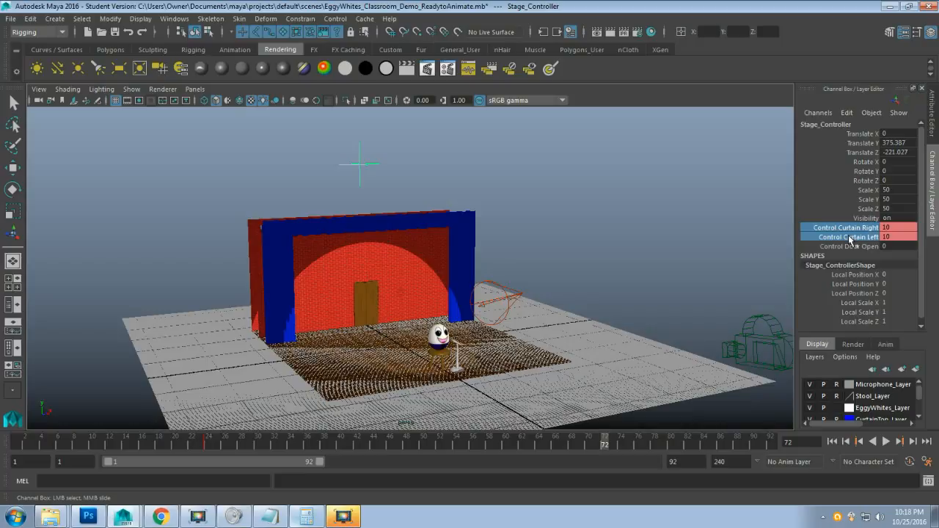
pyautogui.rightClick(850, 237)
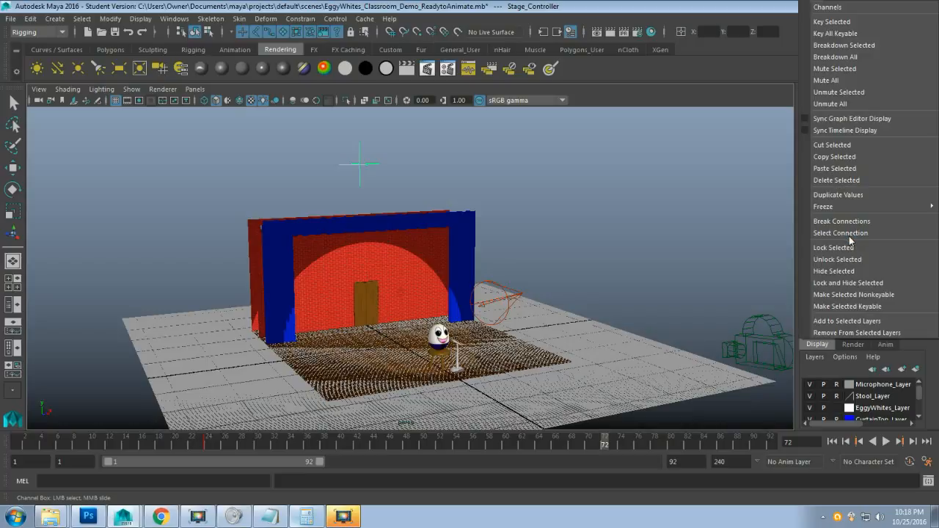
pyautogui.click(858, 22)
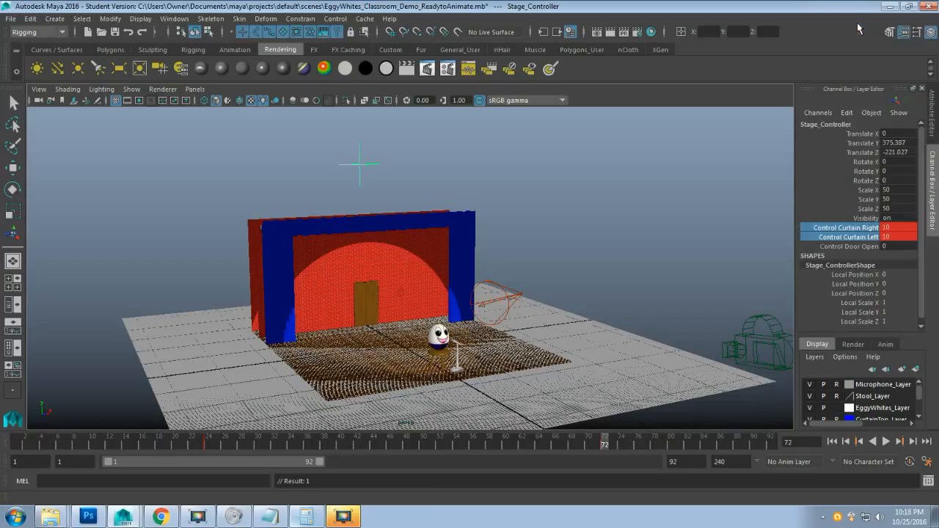
pyautogui.click(856, 208)
pyautogui.click(850, 237)
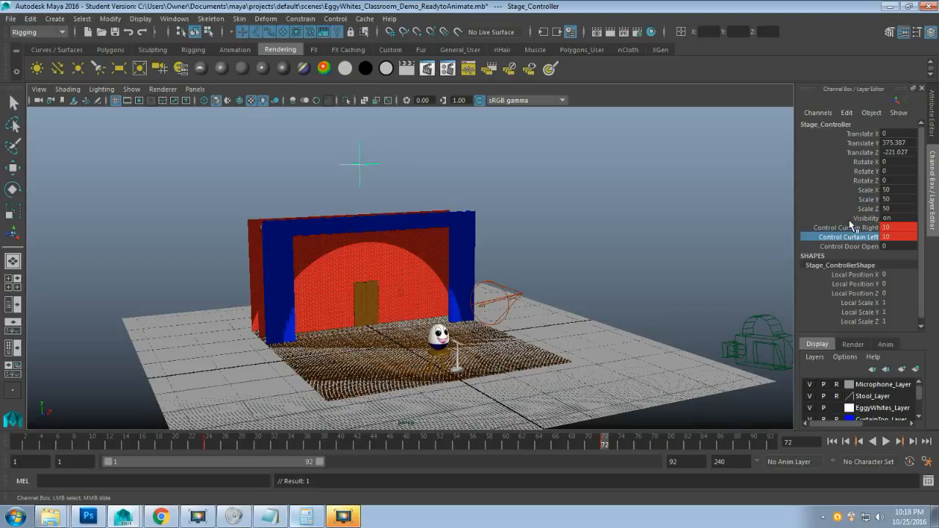
pyautogui.click(851, 220)
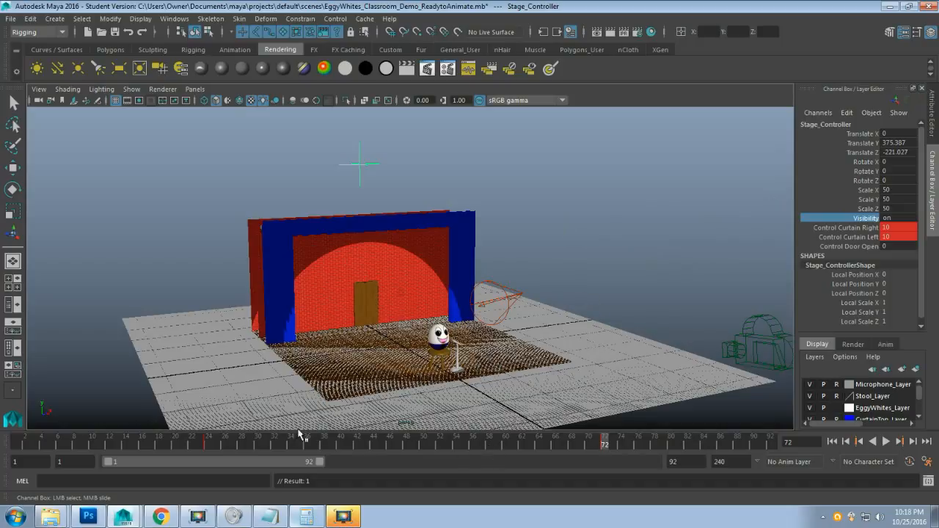
# Key all Stage_Controller channels at frame 24 (closed) and frame 72 (open), then compare both frames.
pyautogui.click(210, 443)
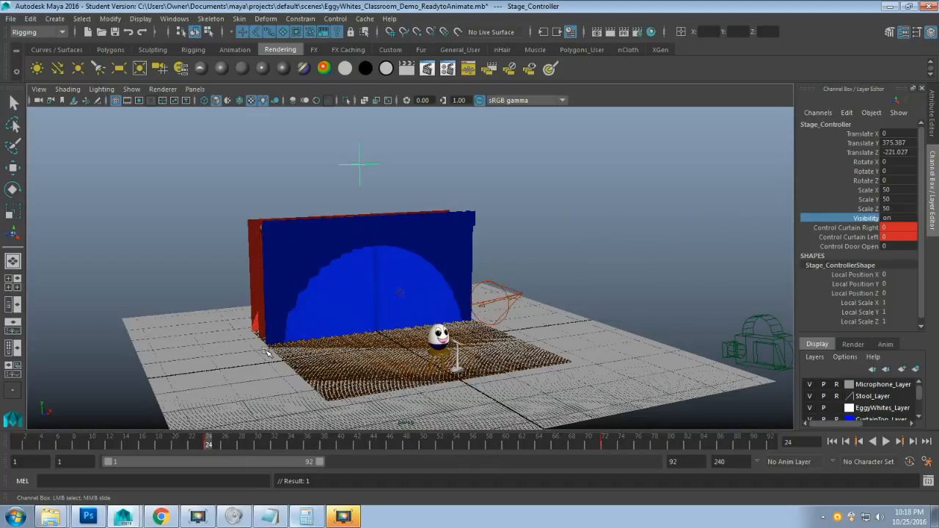
pyautogui.press('s')
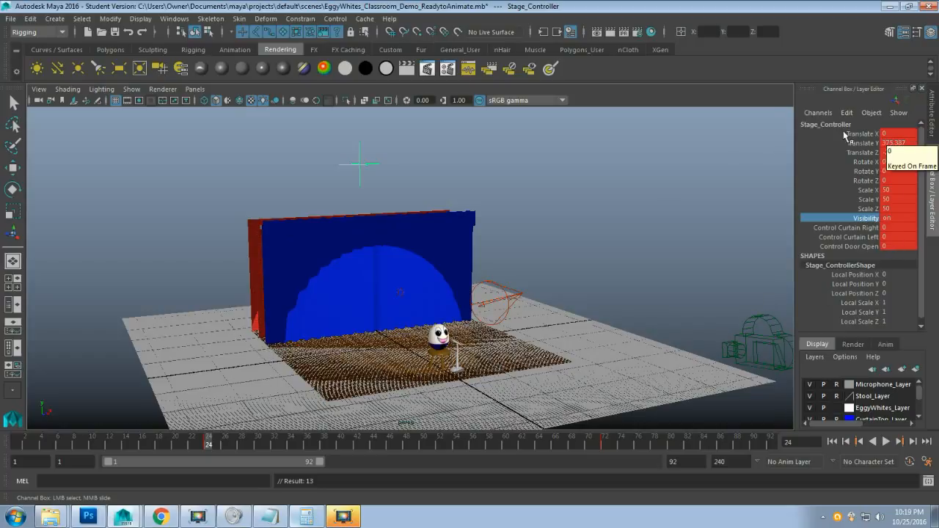
pyautogui.click(603, 443)
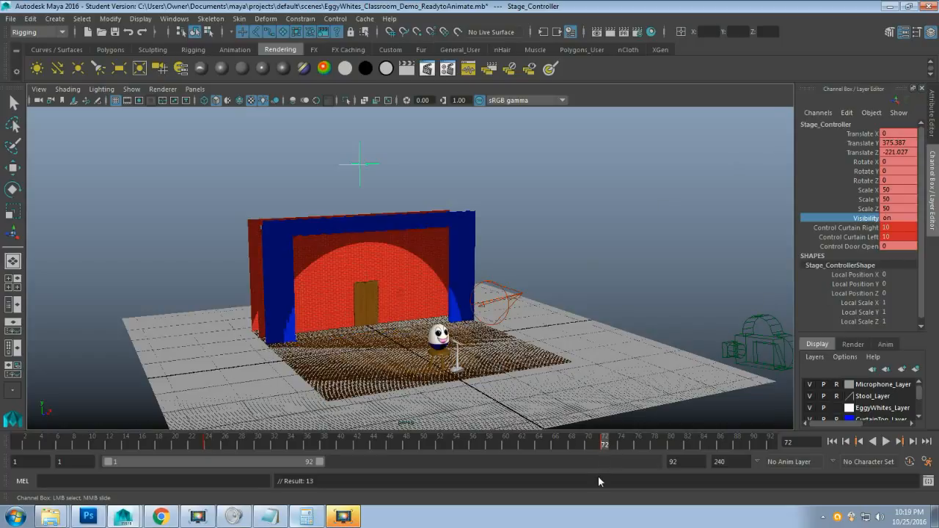
pyautogui.press('s')
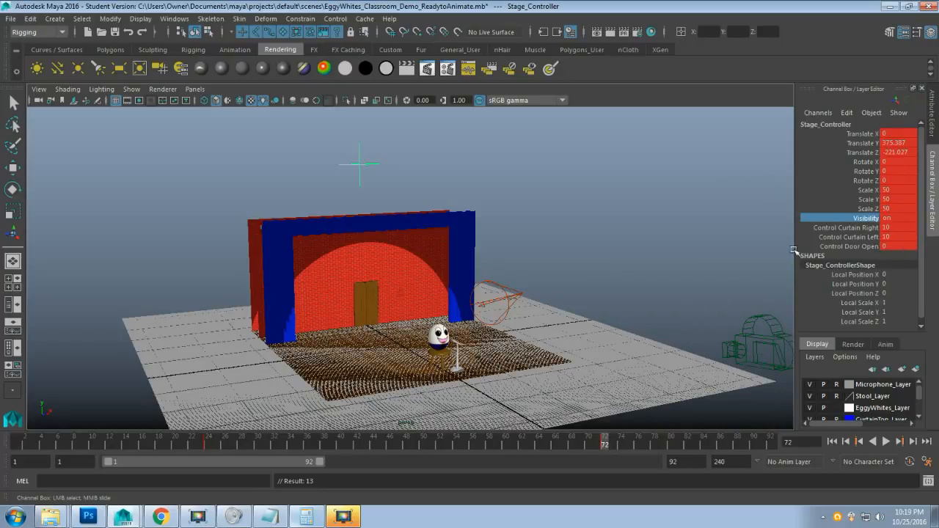
pyautogui.click(210, 443)
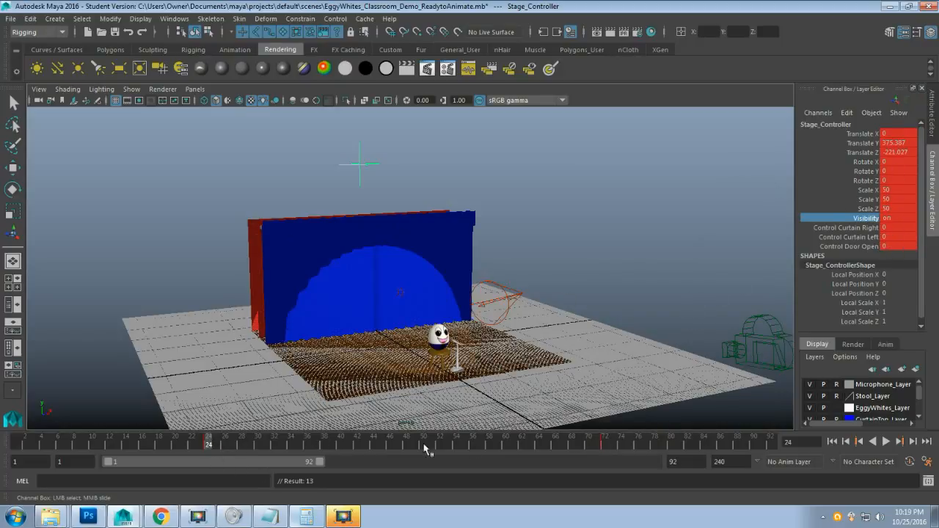
pyautogui.click(604, 445)
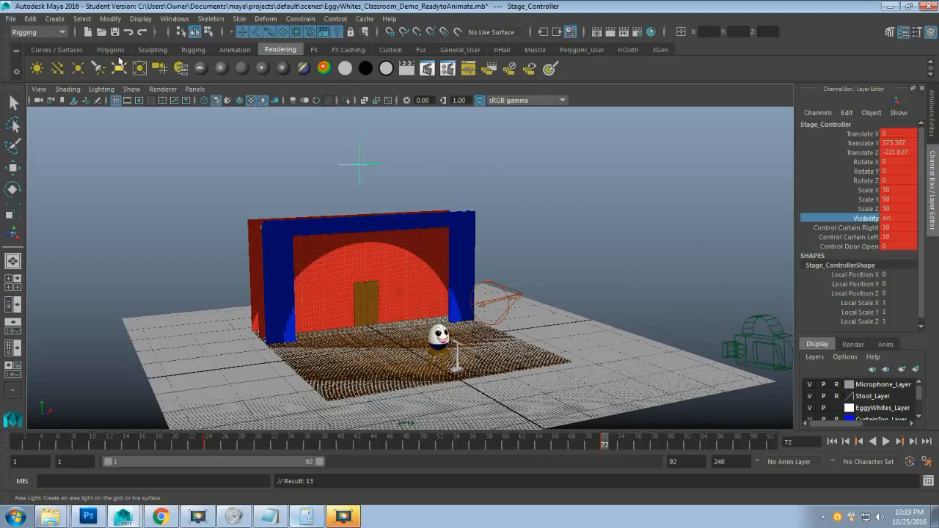
# Scrub the curtain animation, then run Edit > Delete by Type > Static Channels on Stage_Controller.
pyautogui.click(33, 19)
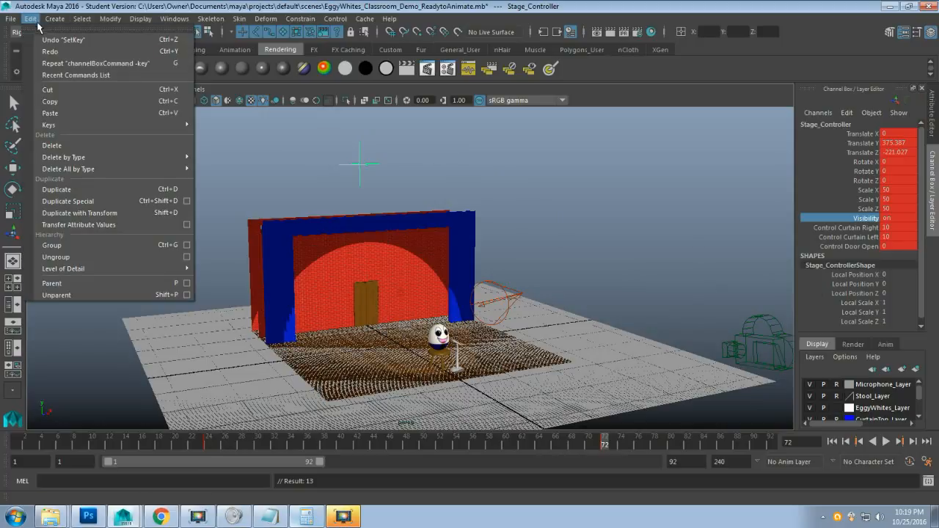
pyautogui.moveTo(65, 157)
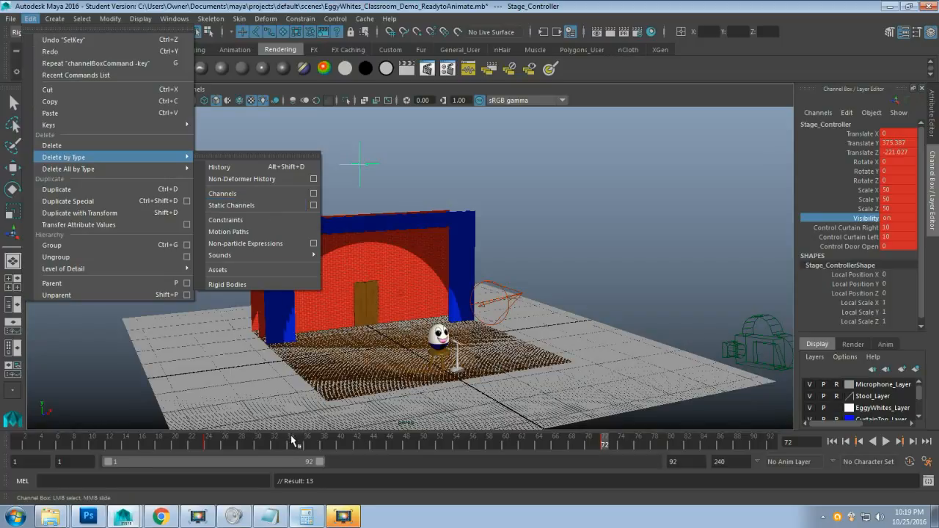
pyautogui.moveTo(293, 449); pyautogui.dragTo(473, 445)
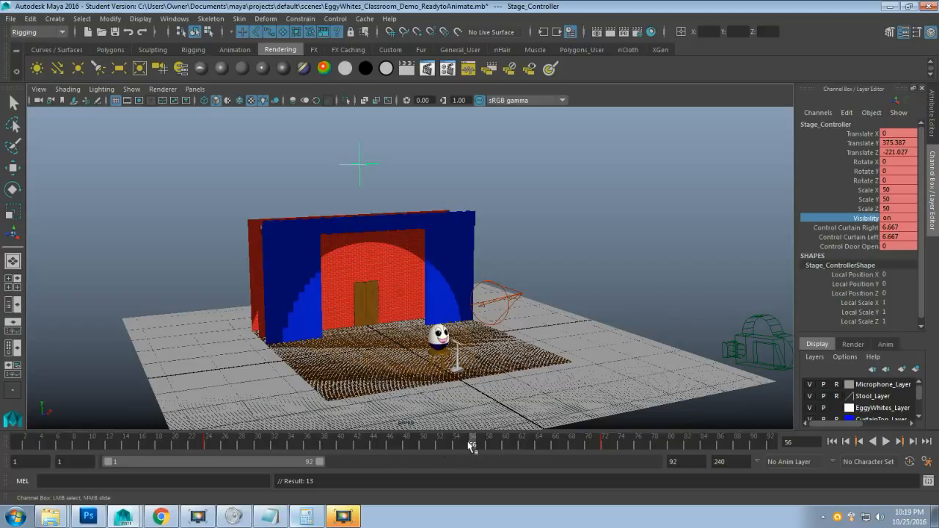
pyautogui.moveTo(470, 446)
pyautogui.mouseDown()
pyautogui.moveTo(335, 445)
pyautogui.moveTo(729, 449)
pyautogui.moveTo(443, 446)
pyautogui.moveTo(482, 446)
pyautogui.mouseUp()
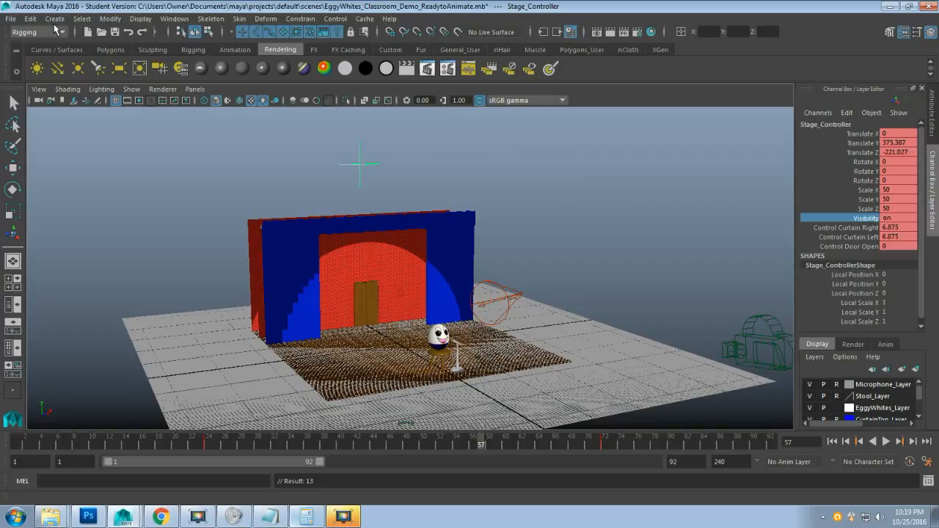
pyautogui.click(30, 19)
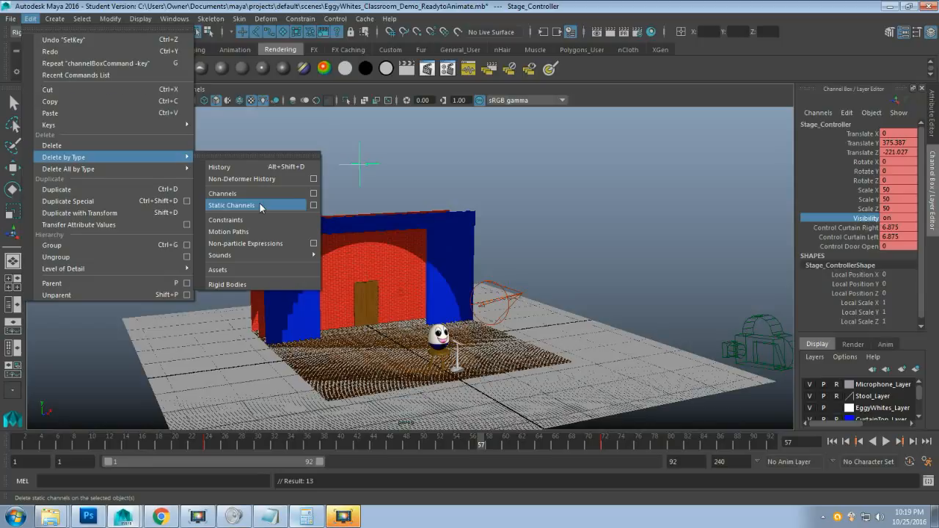
pyautogui.click(261, 206)
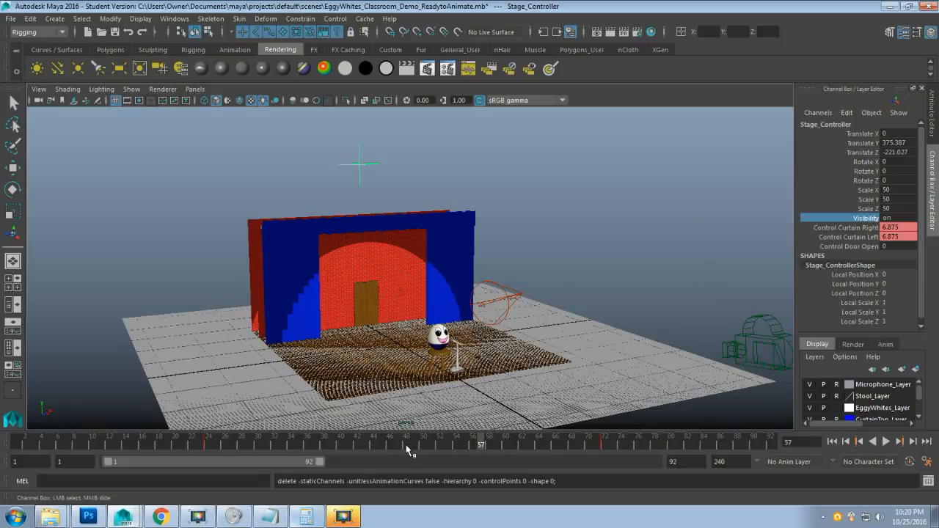
# Play the curtain animation, extend the playback range to 240 frames, replay it, and return to frame 72.
pyautogui.moveTo(408, 449); pyautogui.dragTo(209, 445)
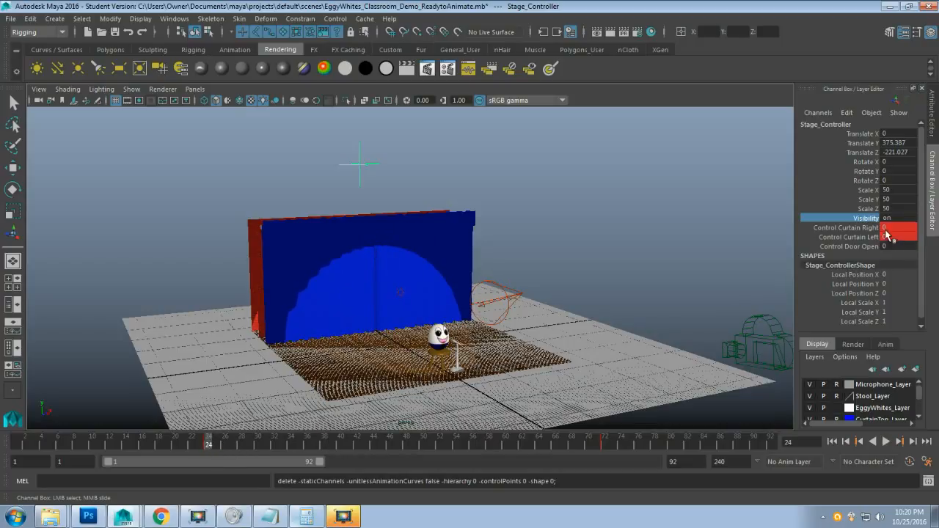
pyautogui.hotkey('alt', 'v')
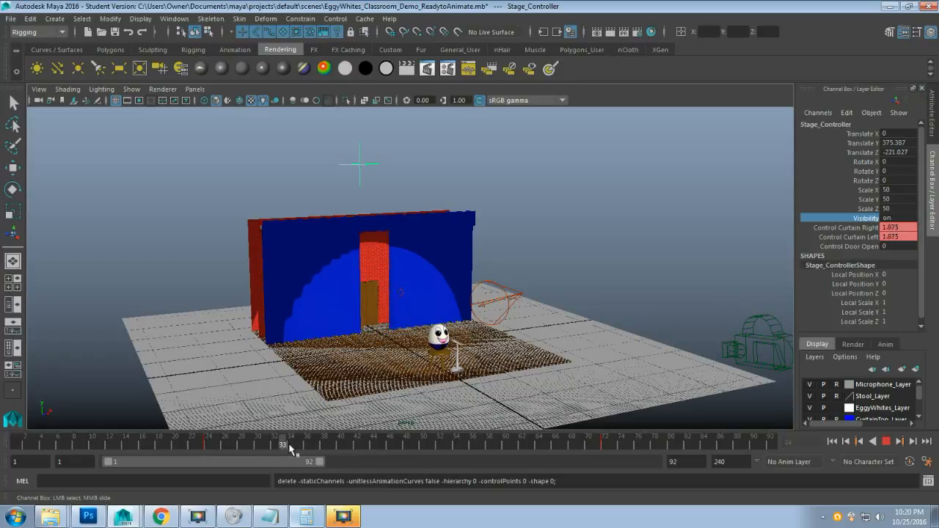
pyautogui.hotkey('alt', 'v')
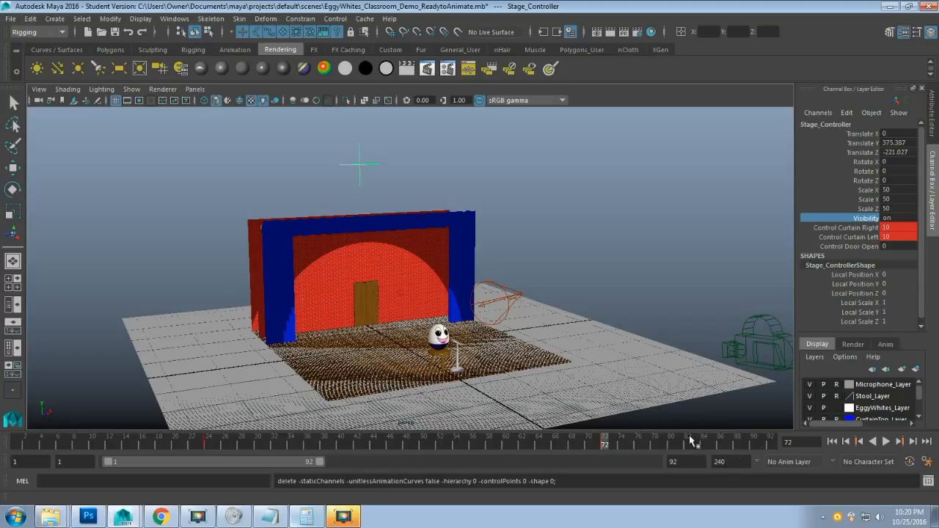
pyautogui.moveTo(320, 462); pyautogui.dragTo(686, 472)
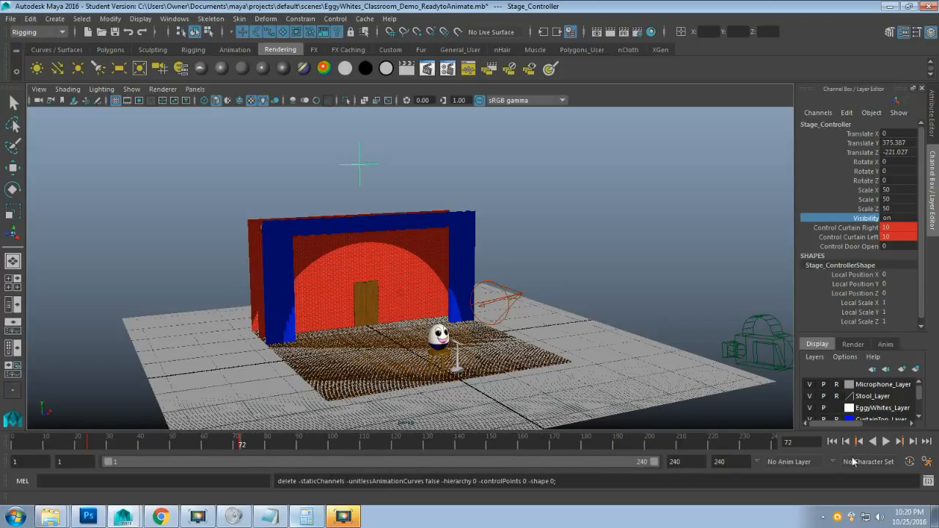
pyautogui.click(889, 442)
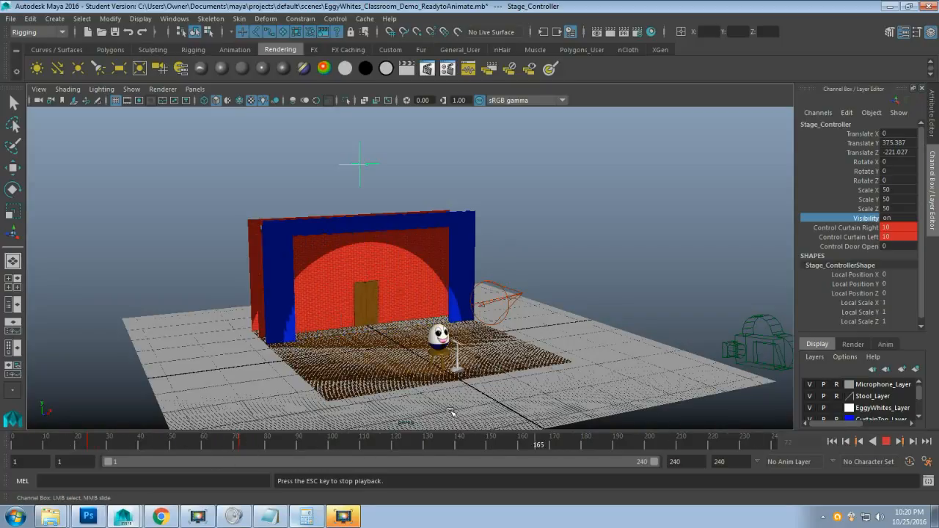
pyautogui.click(887, 441)
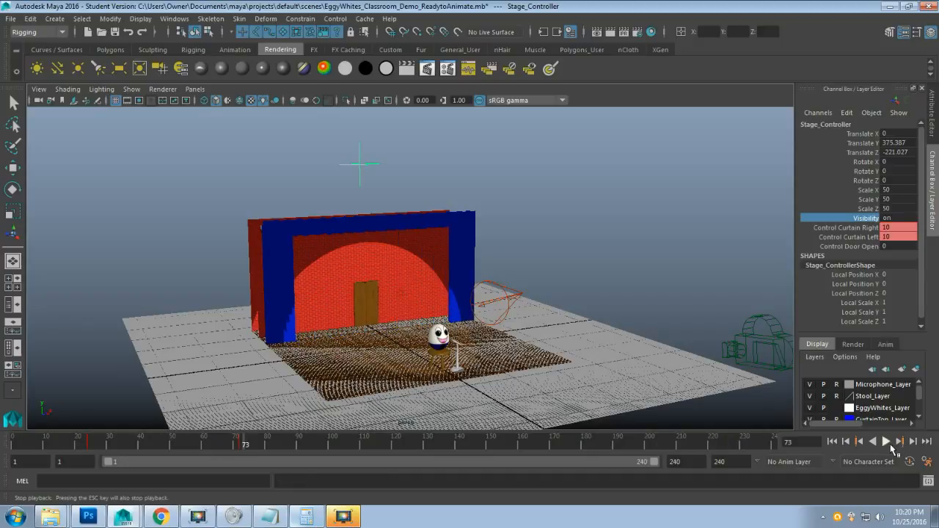
pyautogui.click(240, 447)
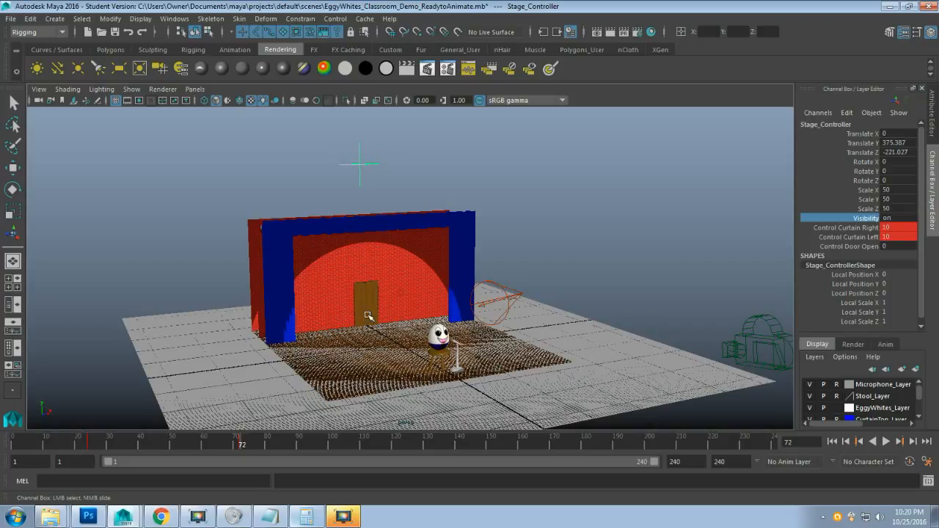
# Orbit the view to see the stage from the side, then bring up the Photoshop storyboard.
pyautogui.keyDown('alt'); pyautogui.moveTo(341, 310); pyautogui.dragTo(385, 326); pyautogui.keyUp('alt')
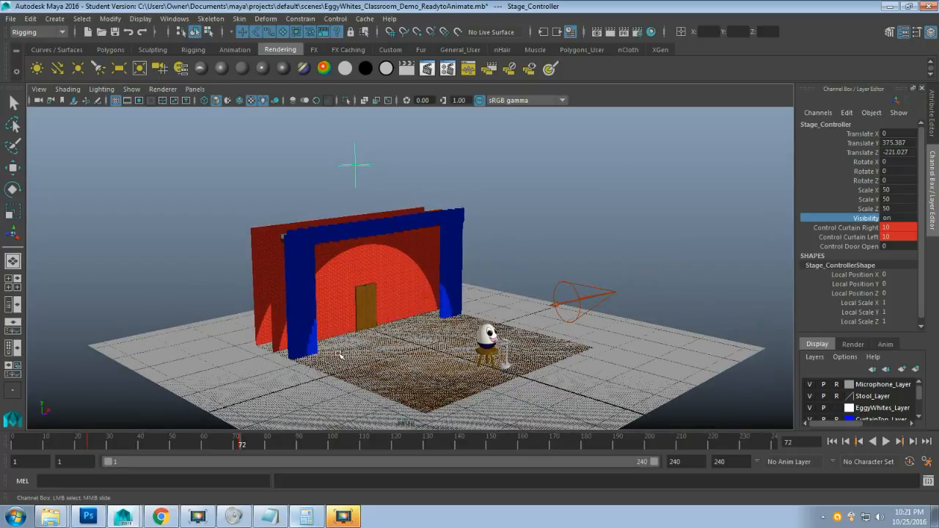
pyautogui.click(89, 515)
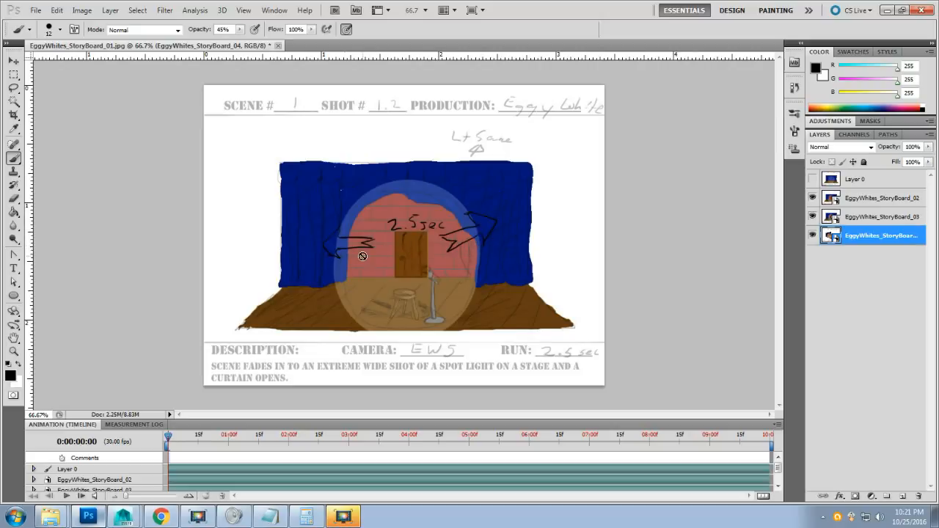
# Hide the EggyWhites_StoryBoard_02 layer to reveal shot 1.3, then return to Maya.
pyautogui.click(812, 198)
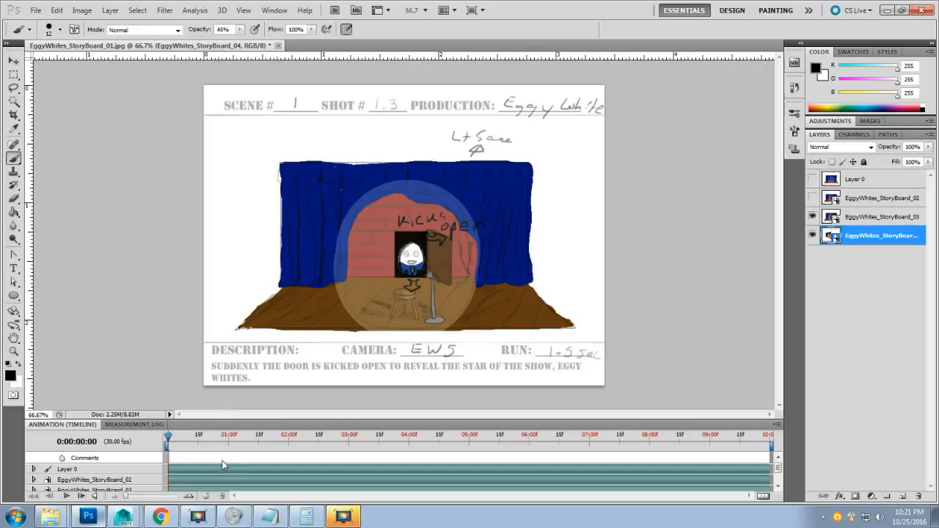
pyautogui.click(121, 504)
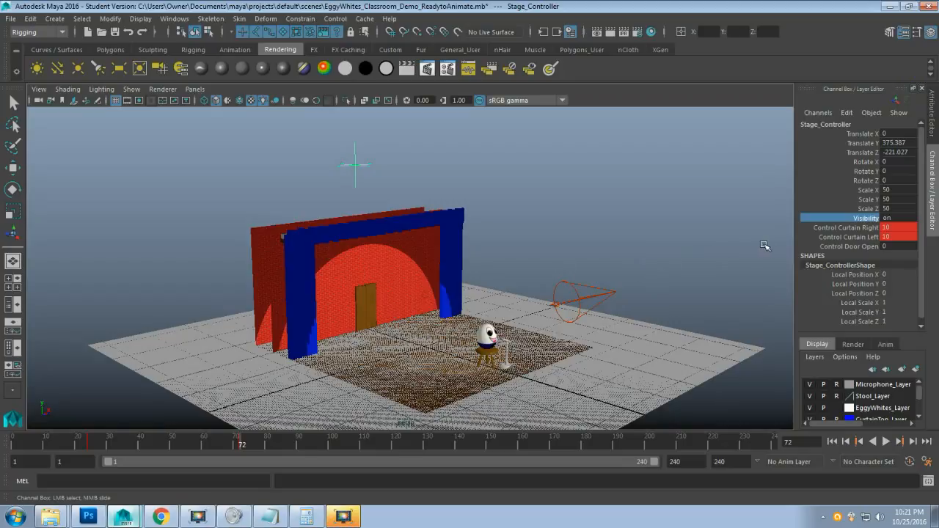
# Key all keyable Stage_Controller channels at frame 72, then play back and stop at frame 84.
pyautogui.click(846, 248)
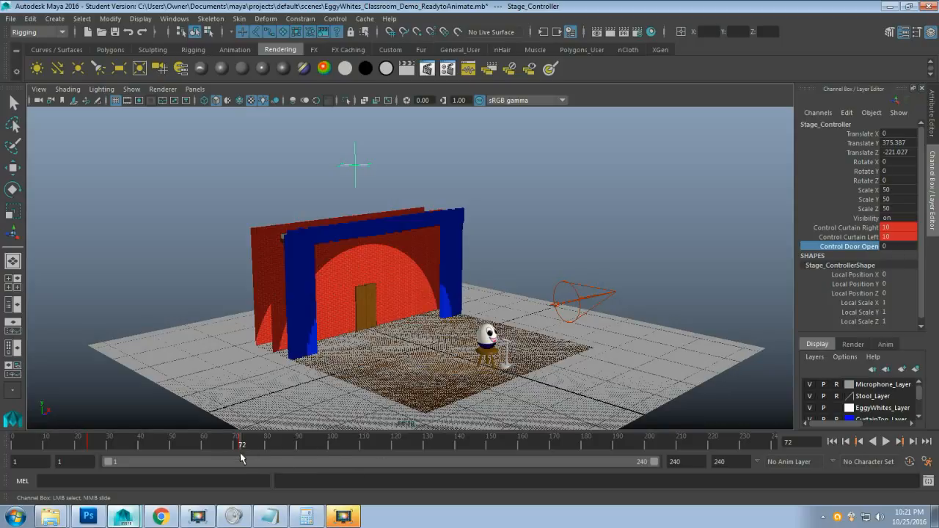
pyautogui.rightClick(851, 252)
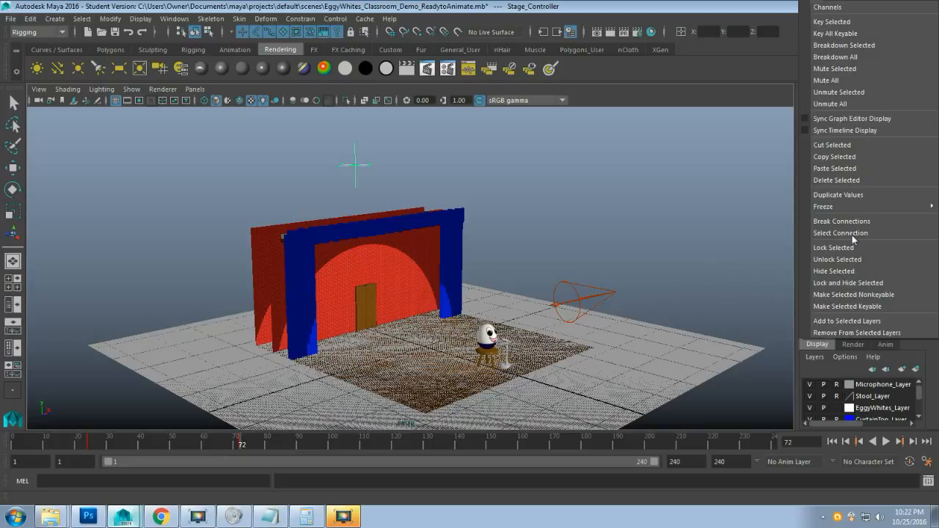
pyautogui.click(851, 33)
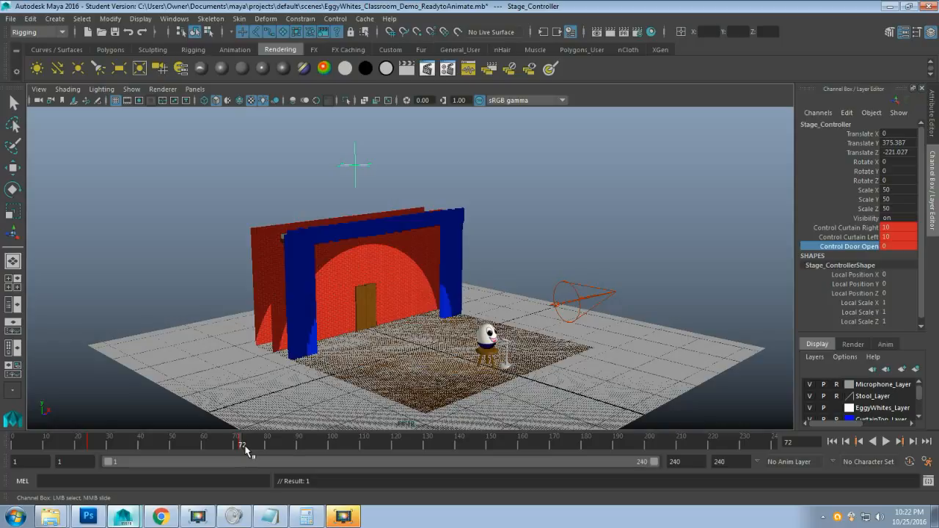
pyautogui.hotkey('alt', 'v')
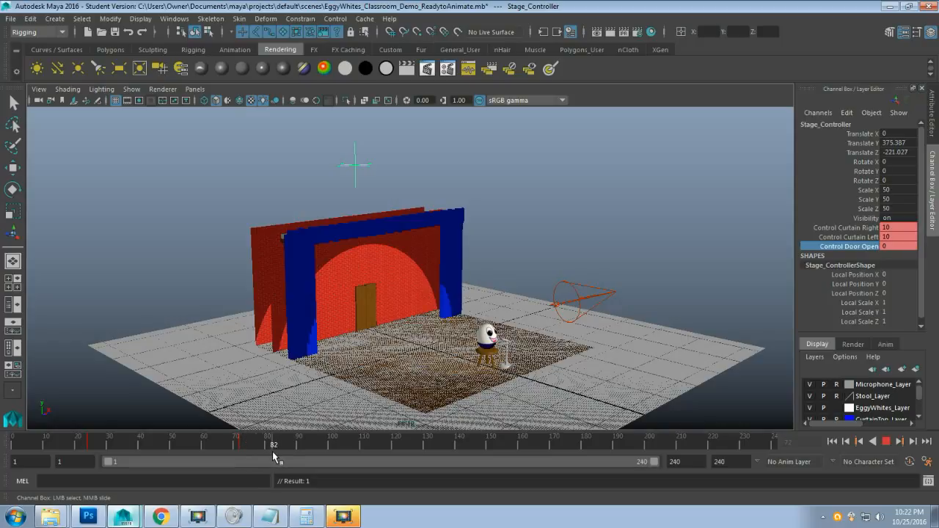
pyautogui.hotkey('alt', 'v')
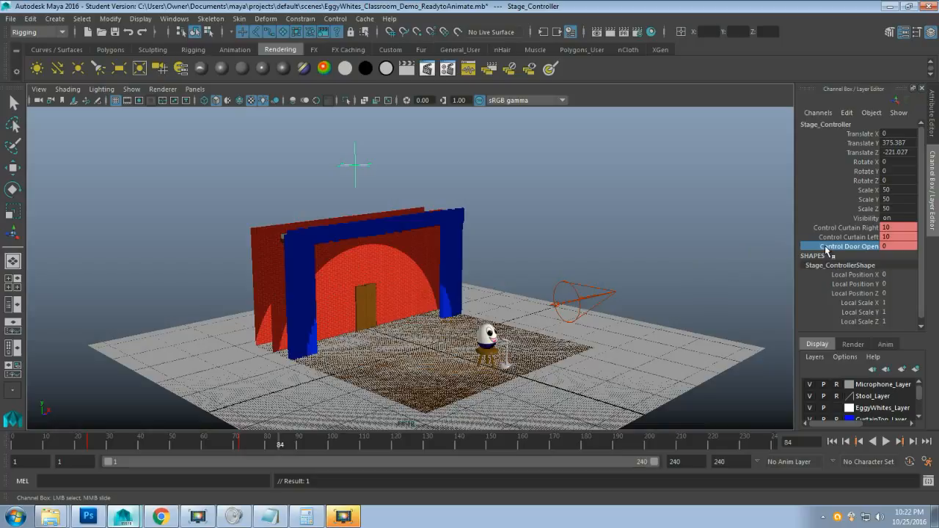
# Move the current time forward to frame 86 using playback and the time slider.
pyautogui.doubleClick(888, 247)
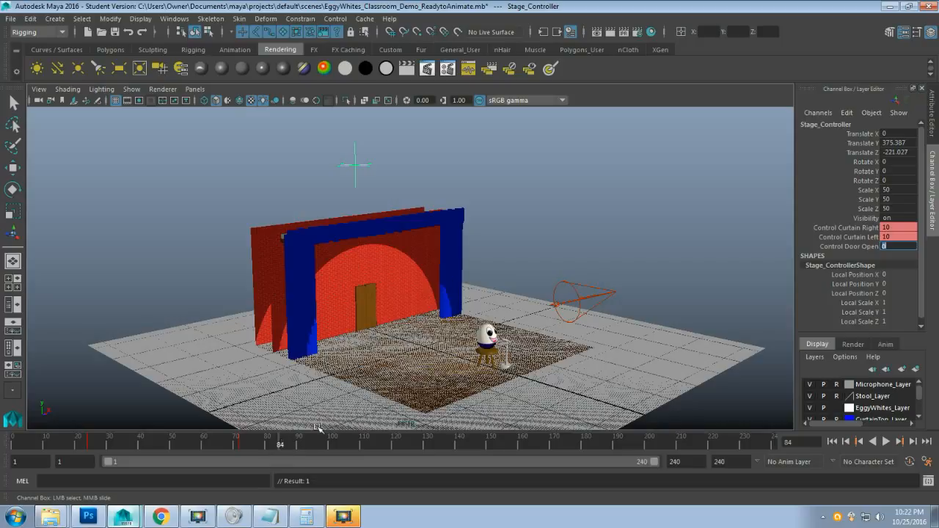
pyautogui.click(853, 250)
pyautogui.rightClick(853, 250)
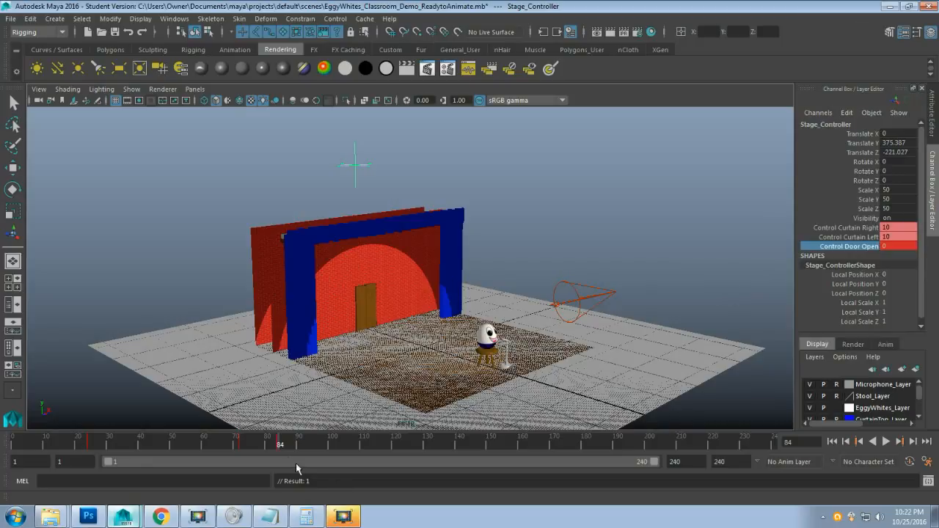
pyautogui.hotkey('alt', 'v')
pyautogui.moveTo(264, 449); pyautogui.dragTo(283, 456)
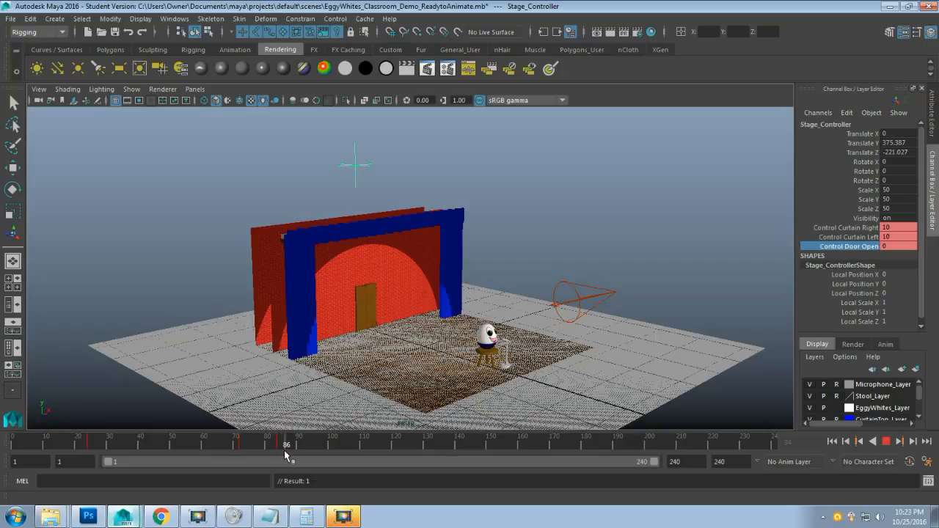
pyautogui.hotkey('alt', 'v')
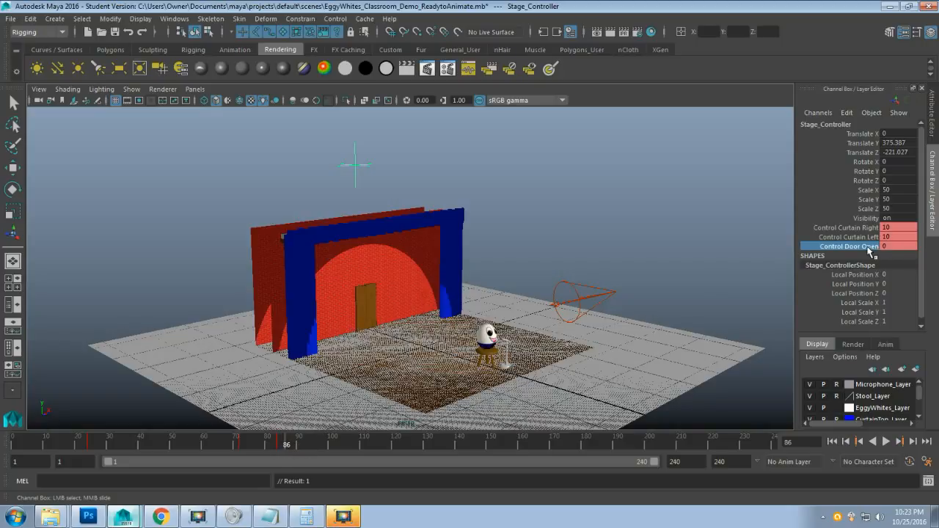
# Set Control Door Open to 10 and key it at frame 86 with Key Selected.
pyautogui.doubleClick(893, 246)
pyautogui.write('1')
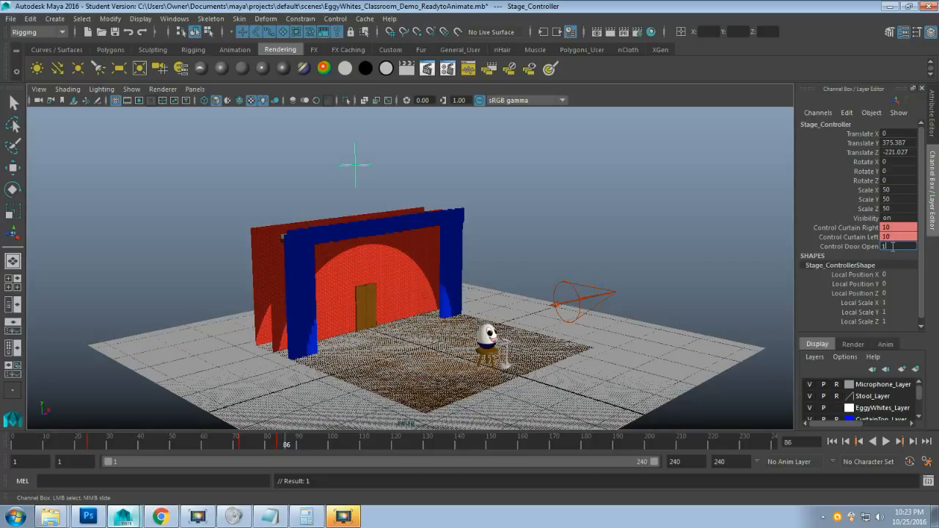
pyautogui.write('0')
pyautogui.press('Return')
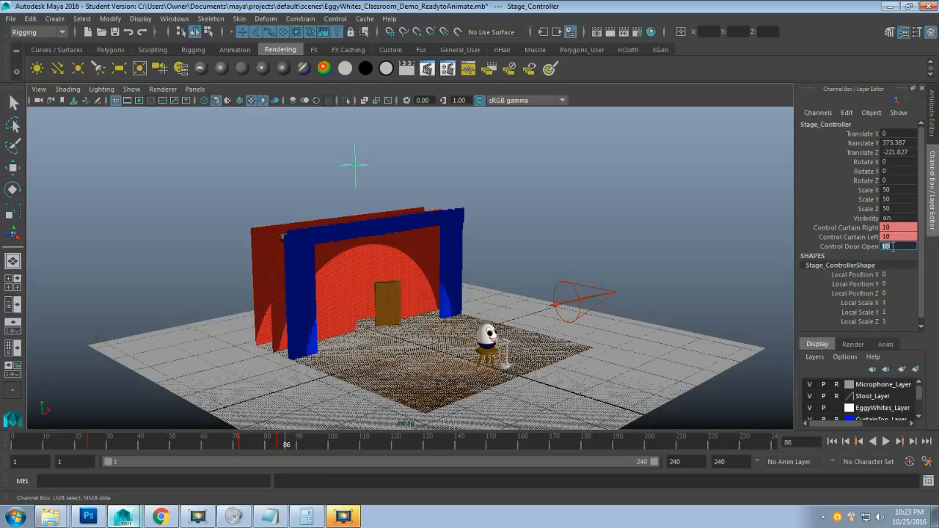
pyautogui.click(857, 248)
pyautogui.rightClick(857, 248)
pyautogui.click(855, 21)
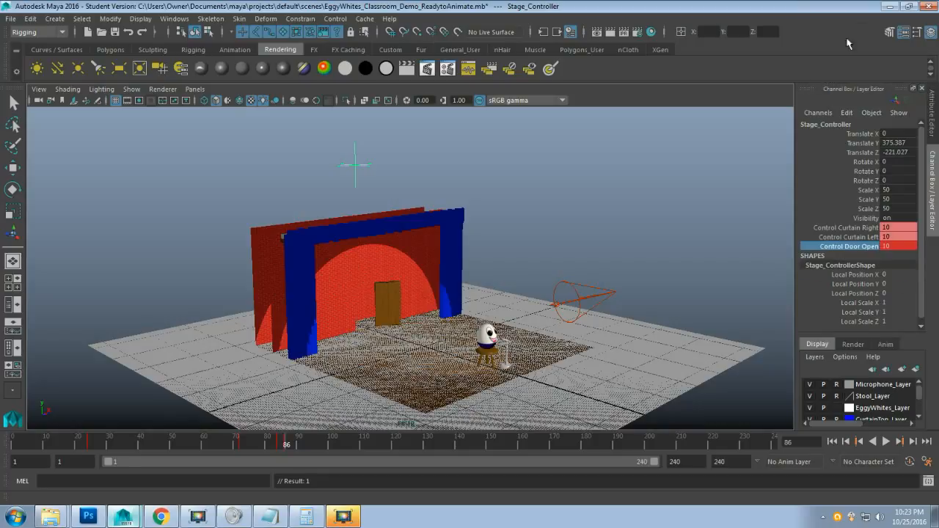
pyautogui.moveTo(301, 451)
pyautogui.mouseDown()
pyautogui.moveTo(239, 454)
pyautogui.moveTo(291, 449)
pyautogui.mouseUp()
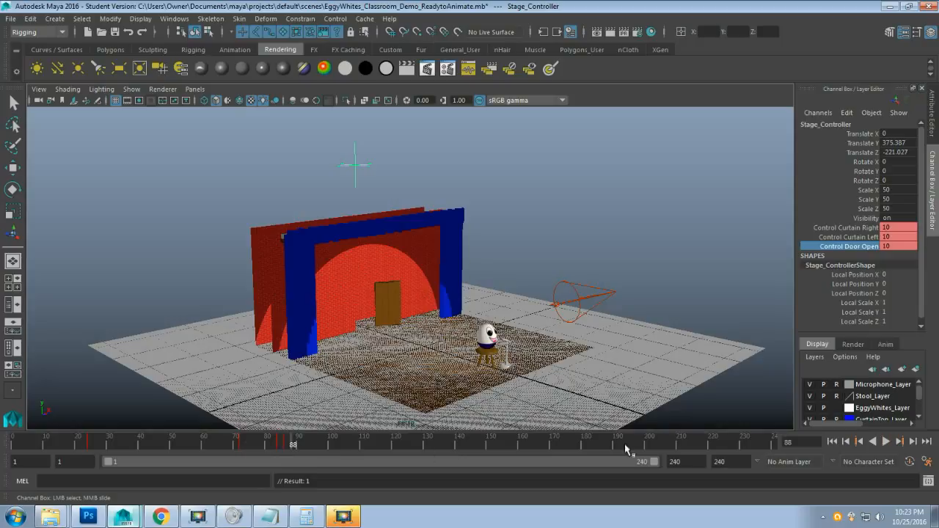
pyautogui.click(886, 444)
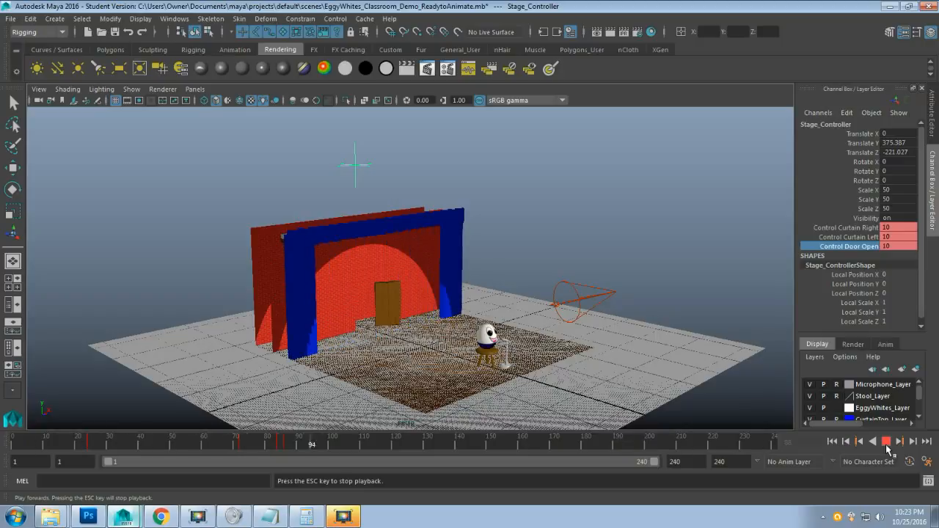
pyautogui.click(886, 442)
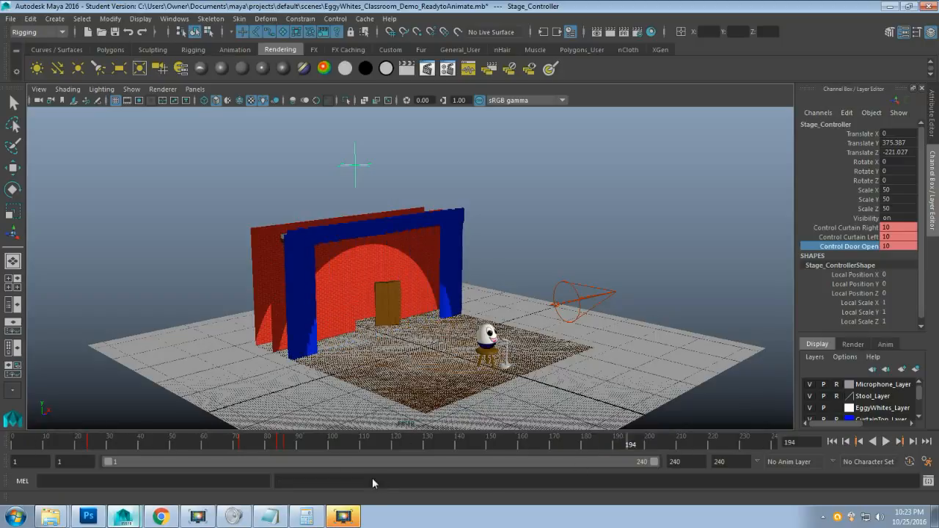
pyautogui.click(287, 442)
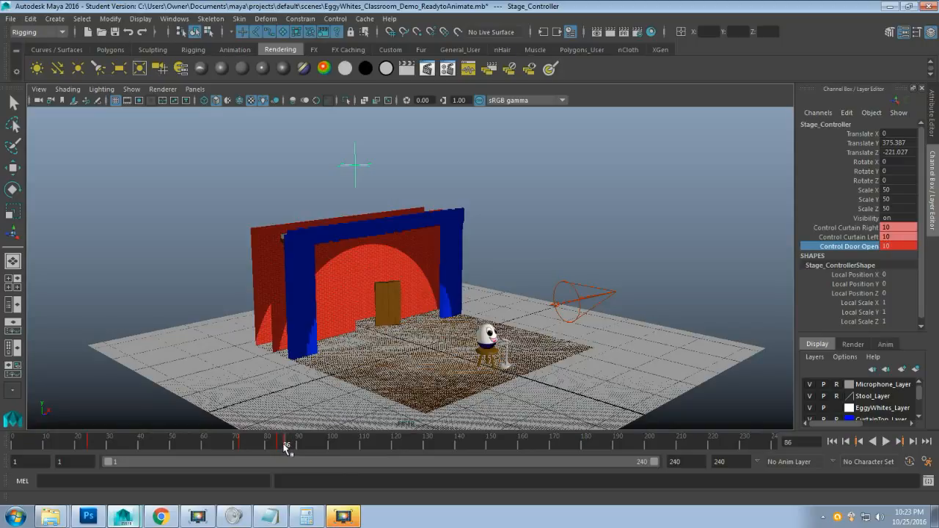
# Cut the door key at frame 86 and paste it at frame 88, then preview from frame 82.
pyautogui.rightClick(286, 447)
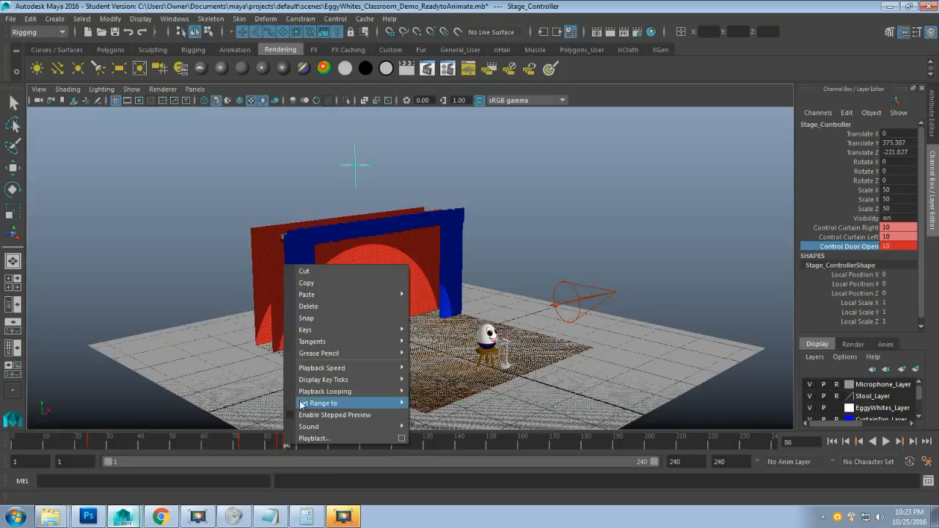
pyautogui.click(316, 273)
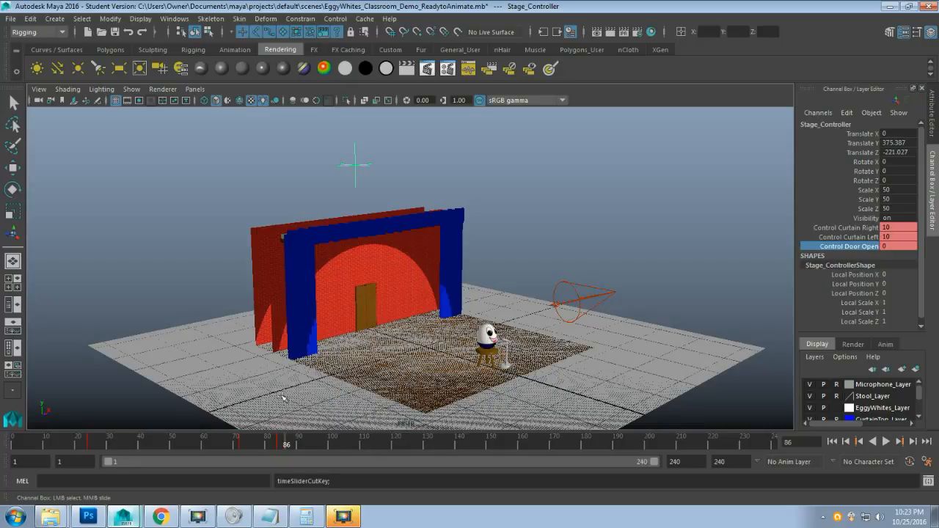
pyautogui.rightClick(293, 449)
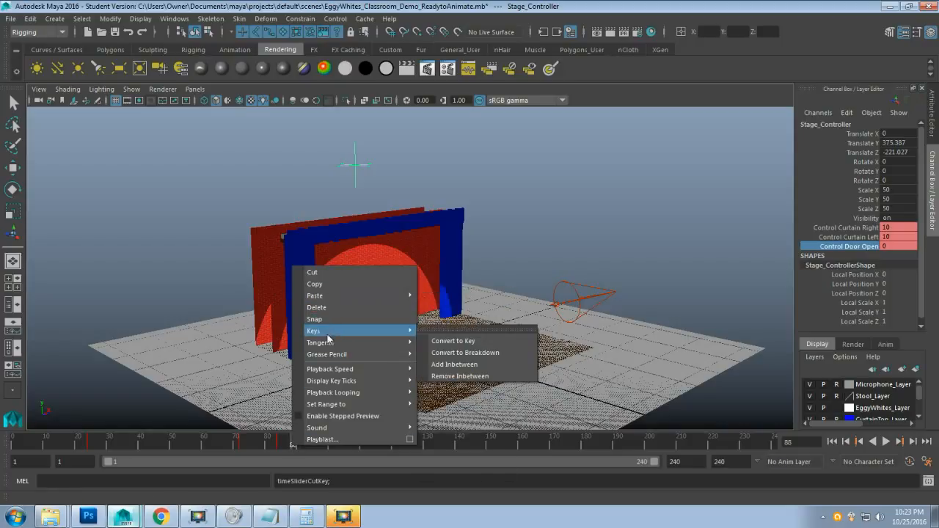
pyautogui.moveTo(381, 295)
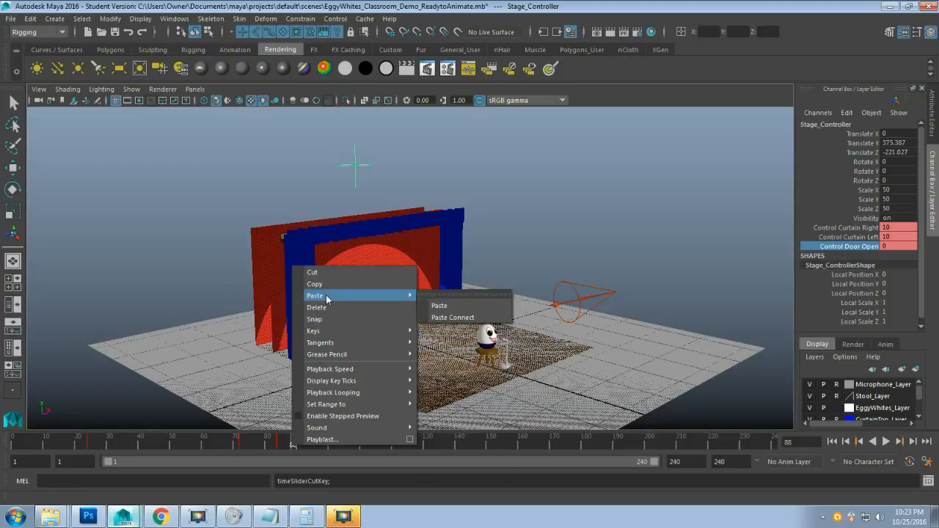
pyautogui.click(472, 302)
pyautogui.hotkey('alt', 'v')
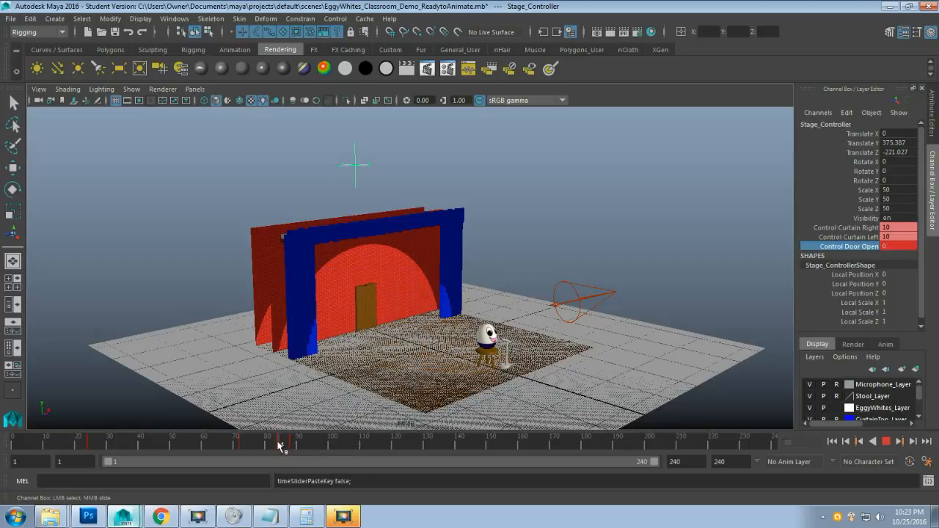
pyautogui.click(274, 444)
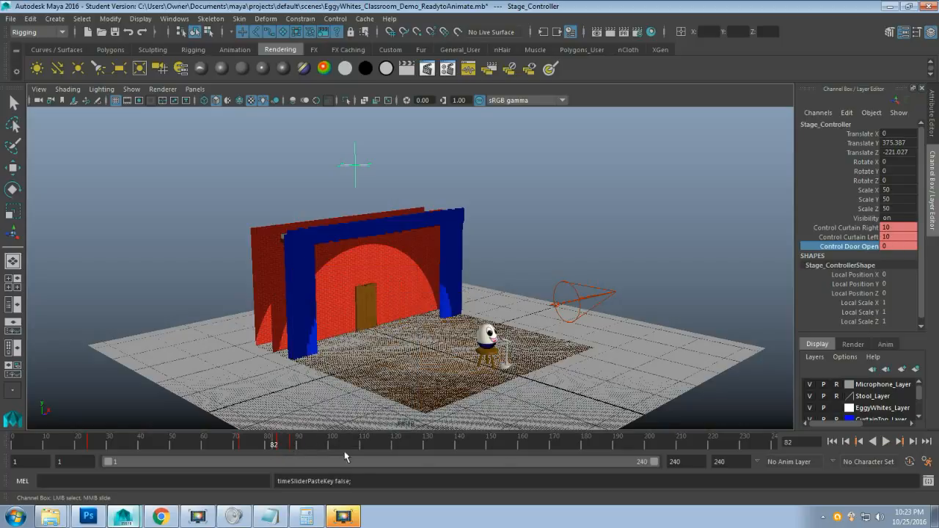
# Play the animation from frame 82 and stop at frame 199 with Control Door Open at 10.
pyautogui.click(883, 442)
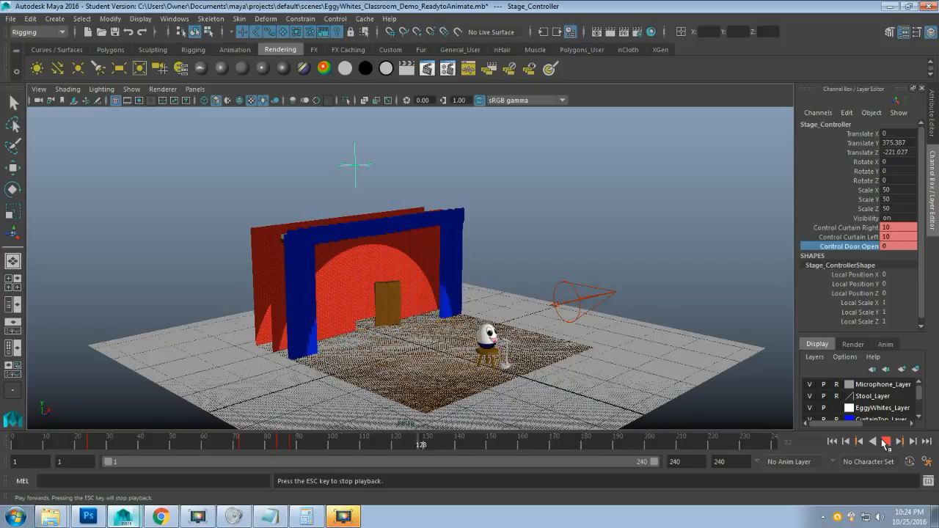
pyautogui.click(886, 441)
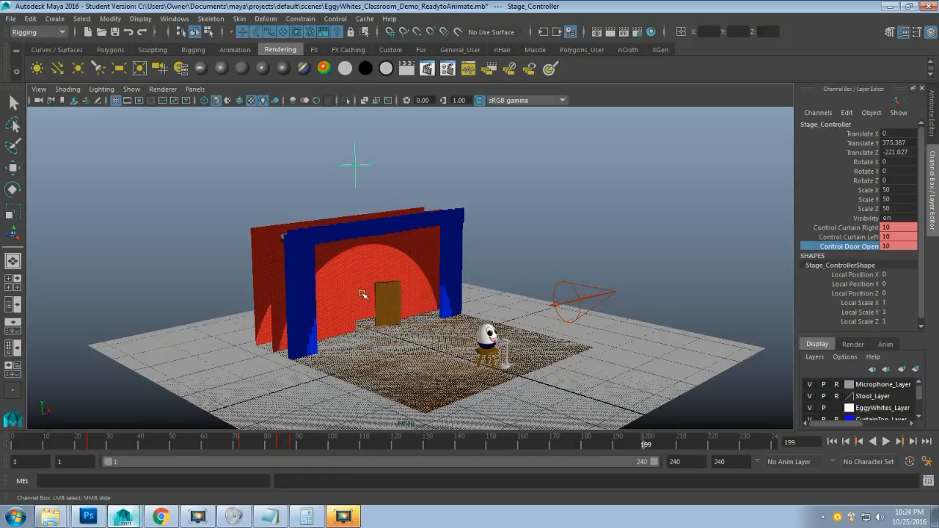